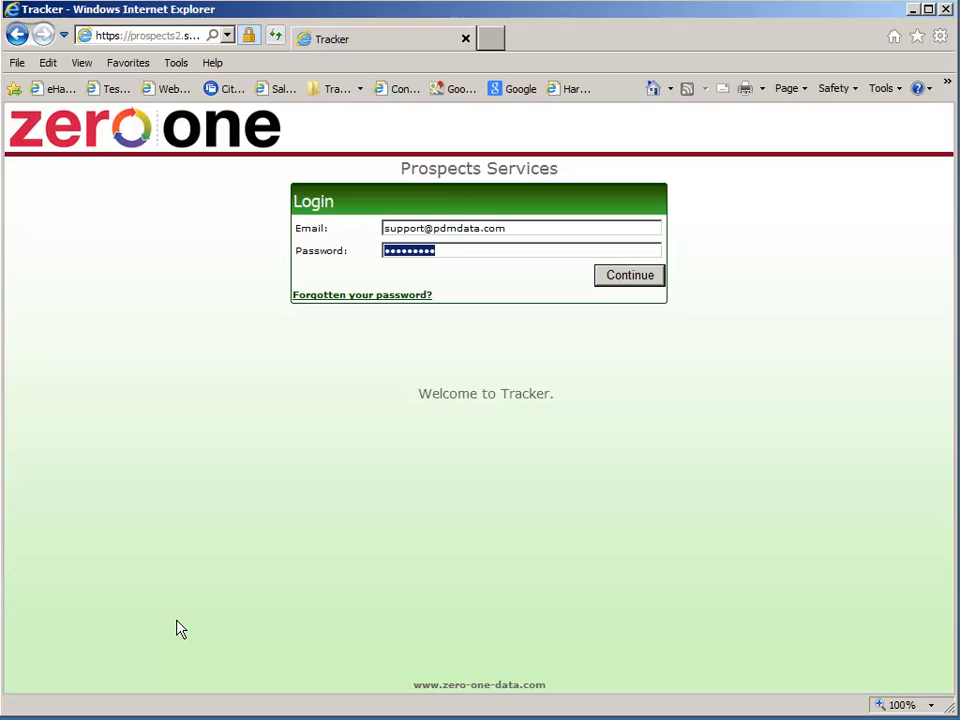
Log in and continue into Tracker as Project Admin, after briefly trying Power User
key(Return)
key(Tab)
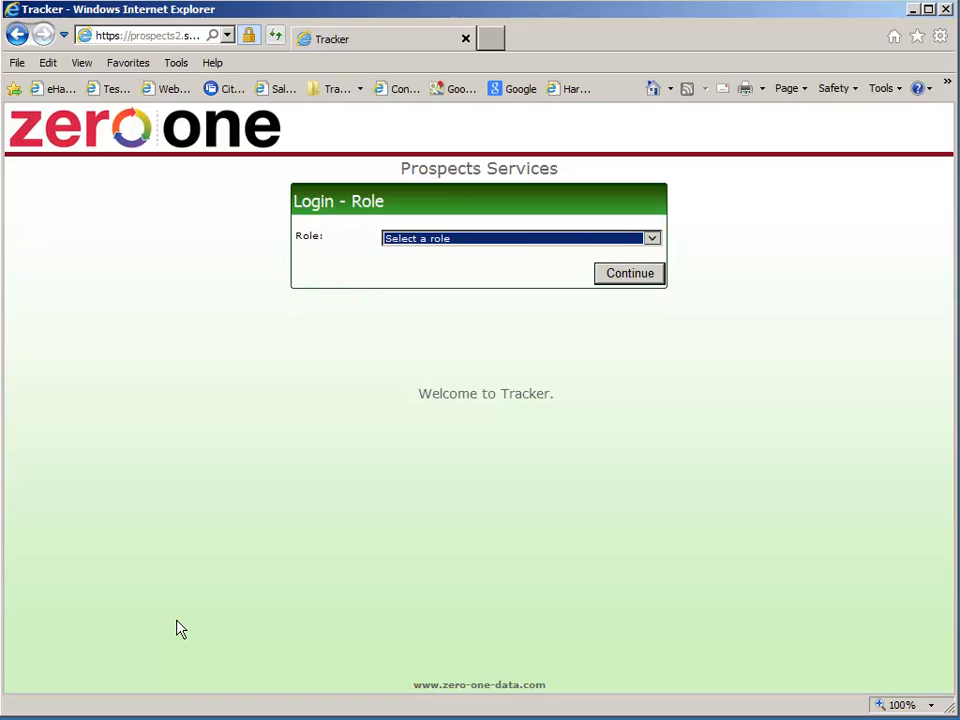
key(Down)
click(658, 244)
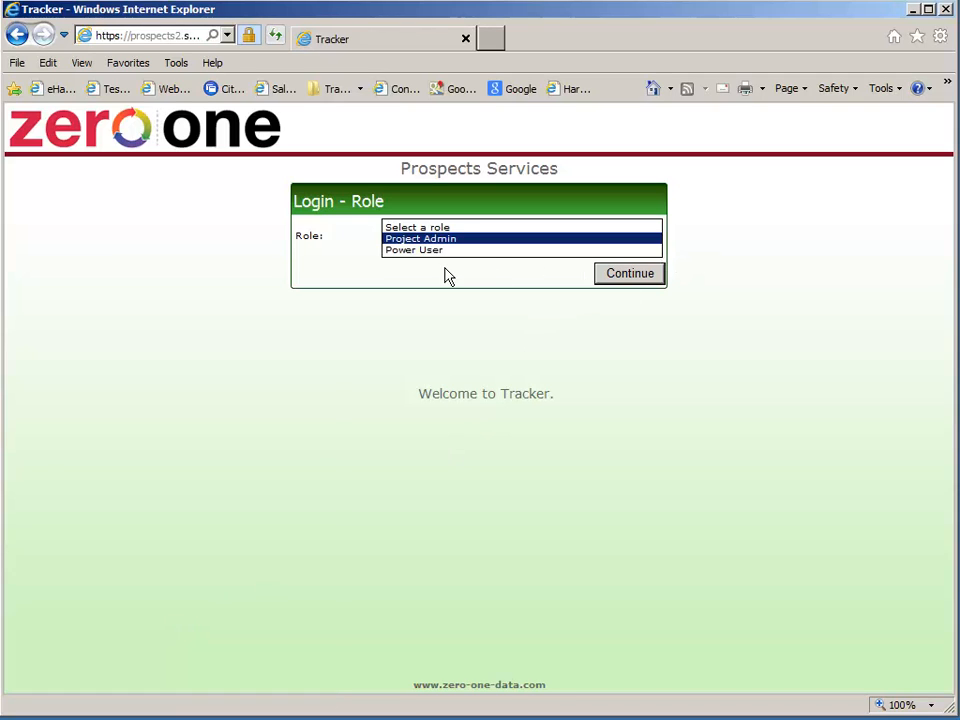
key(Down)
key(Return)
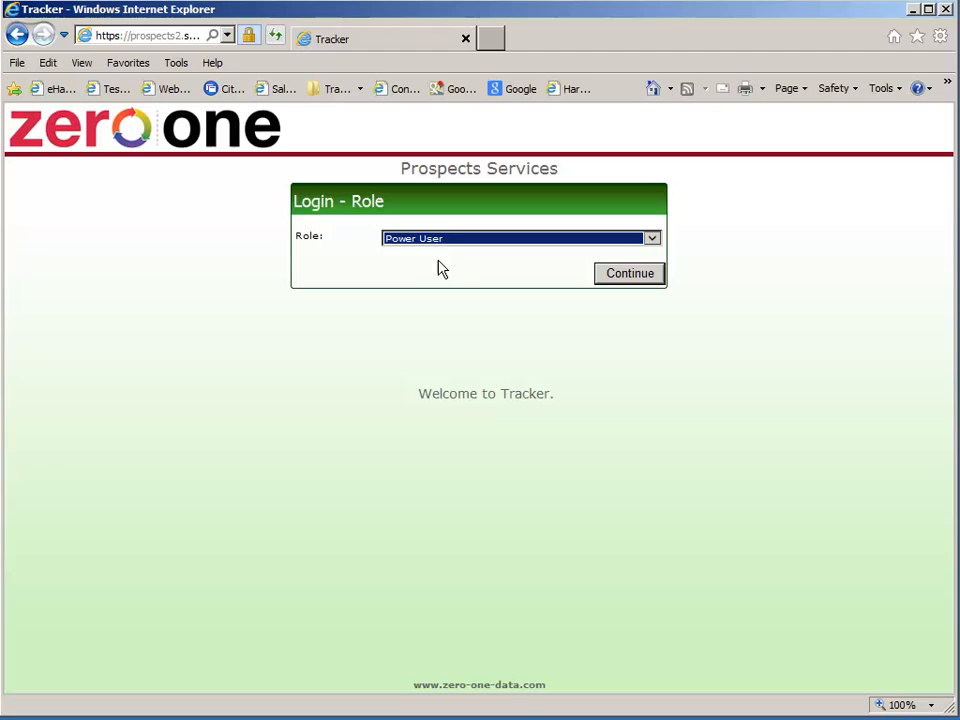
click(655, 242)
key(Up)
key(Return)
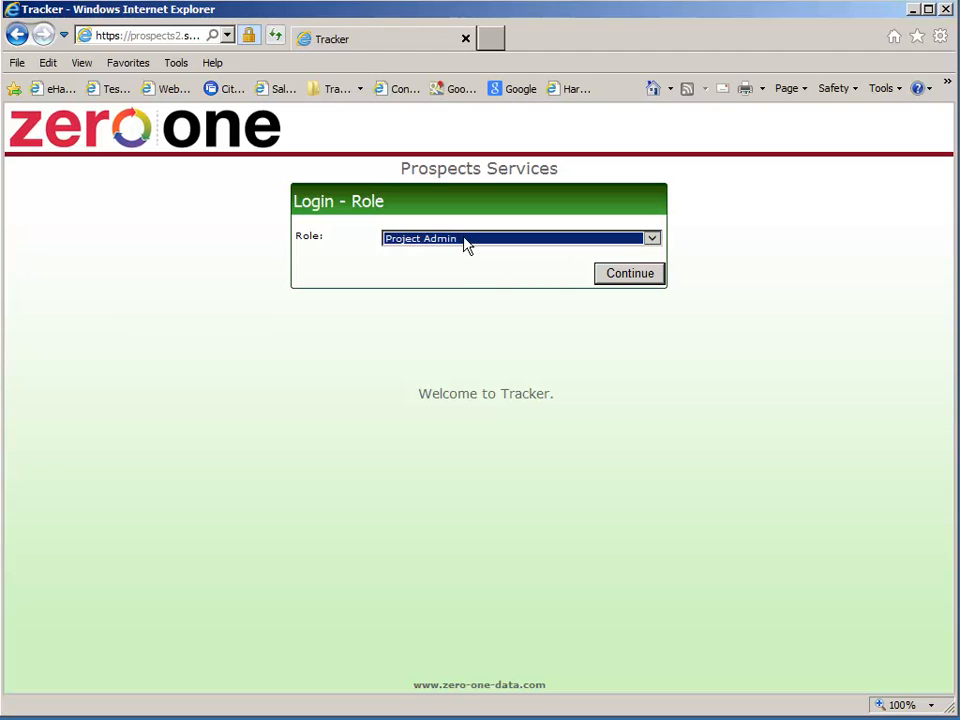
click(619, 284)
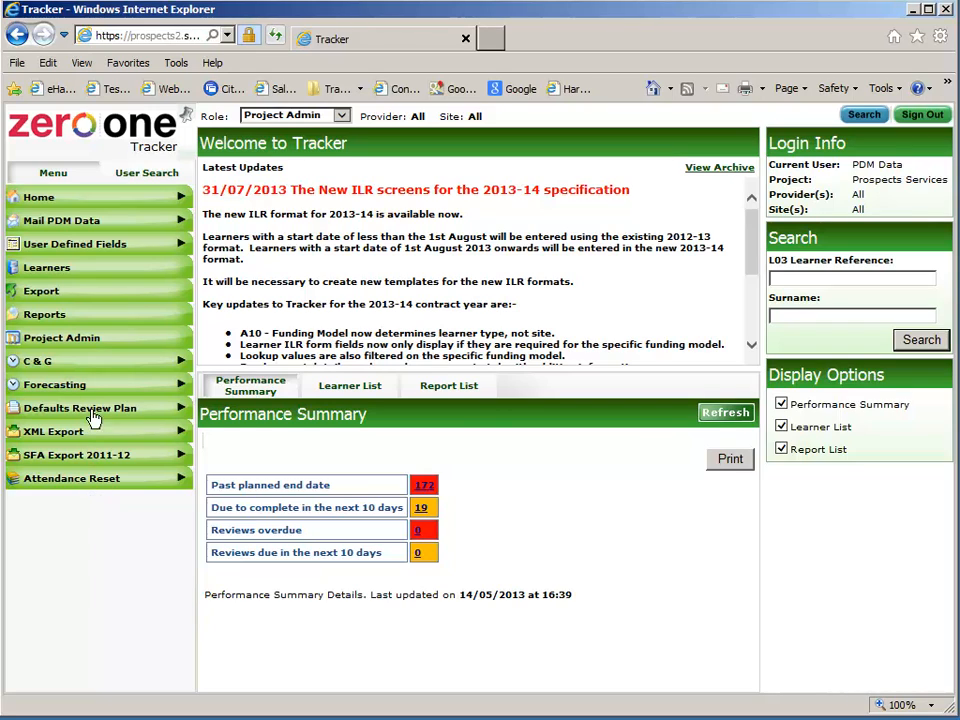
Expand the learner, export, reports and Project Admin menu sections, then collapse Project Admin
click(105, 279)
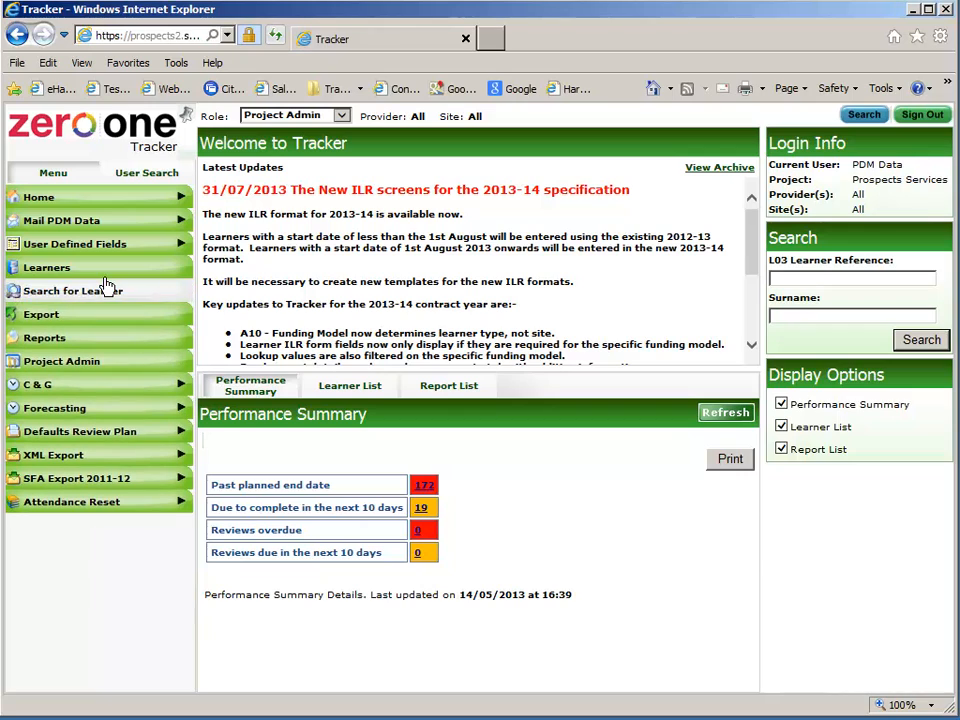
click(98, 318)
click(98, 336)
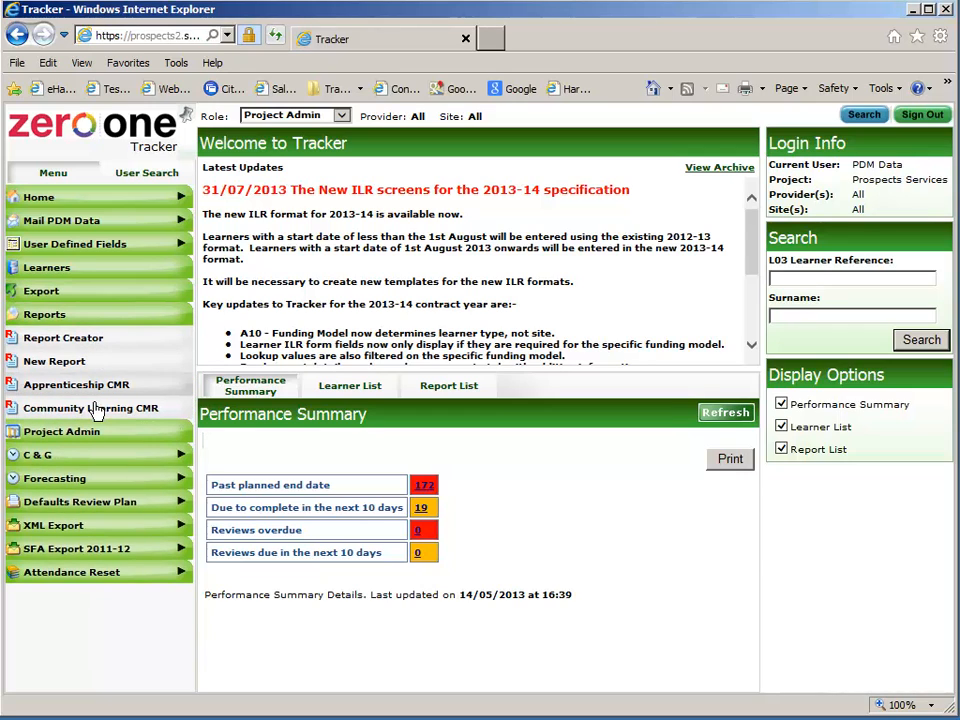
click(96, 438)
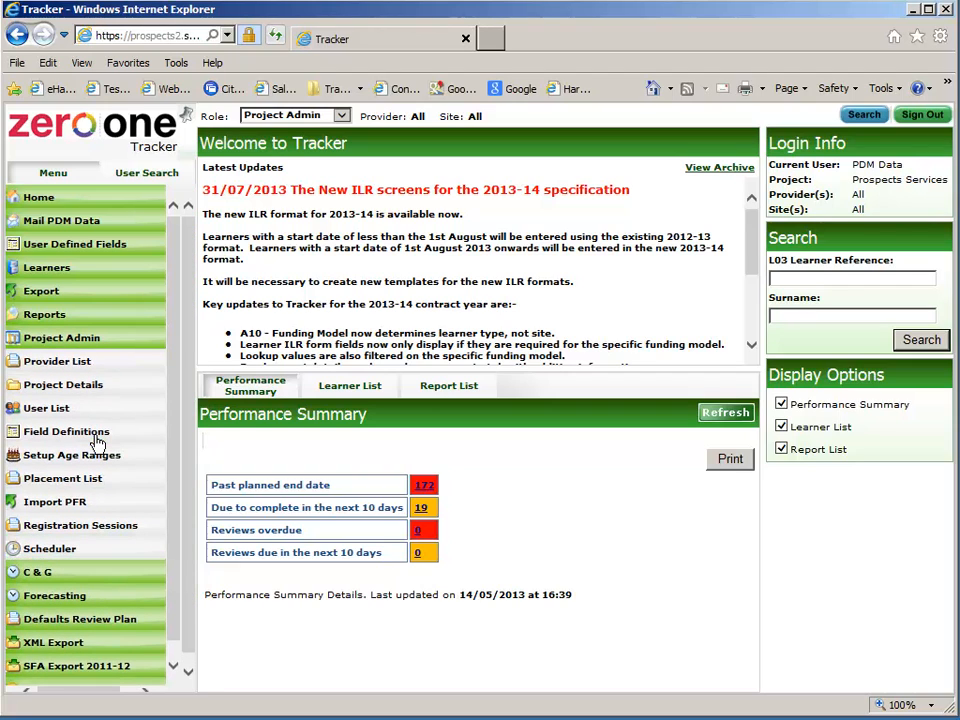
click(80, 340)
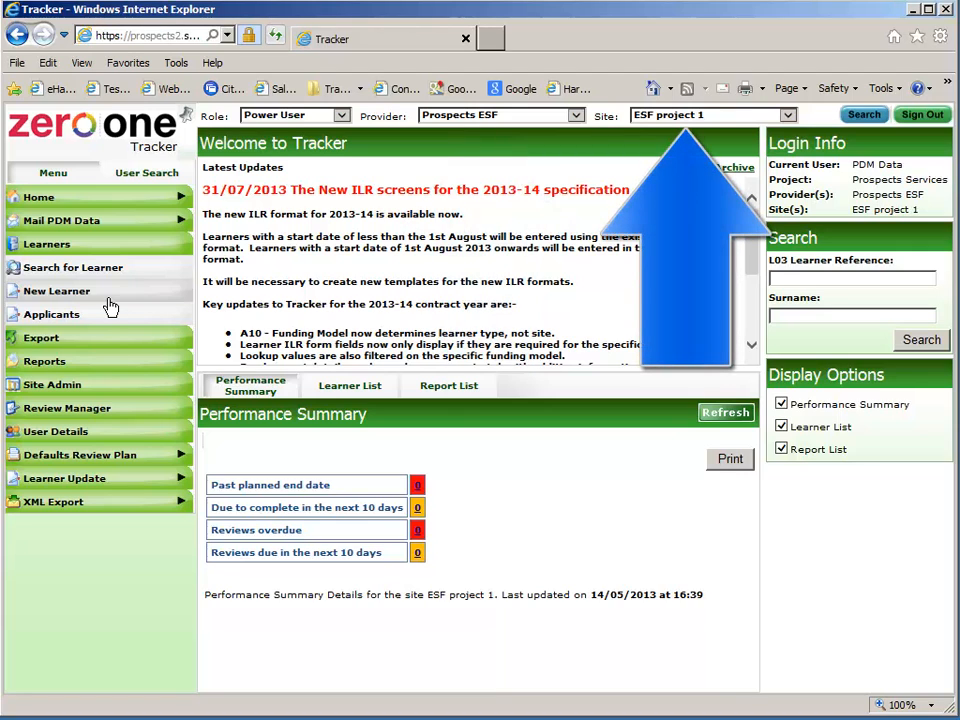
Start a new learner dated 01/10/2013 with 70 - ESF Funded funding and the ZESF and XESF template
click(110, 300)
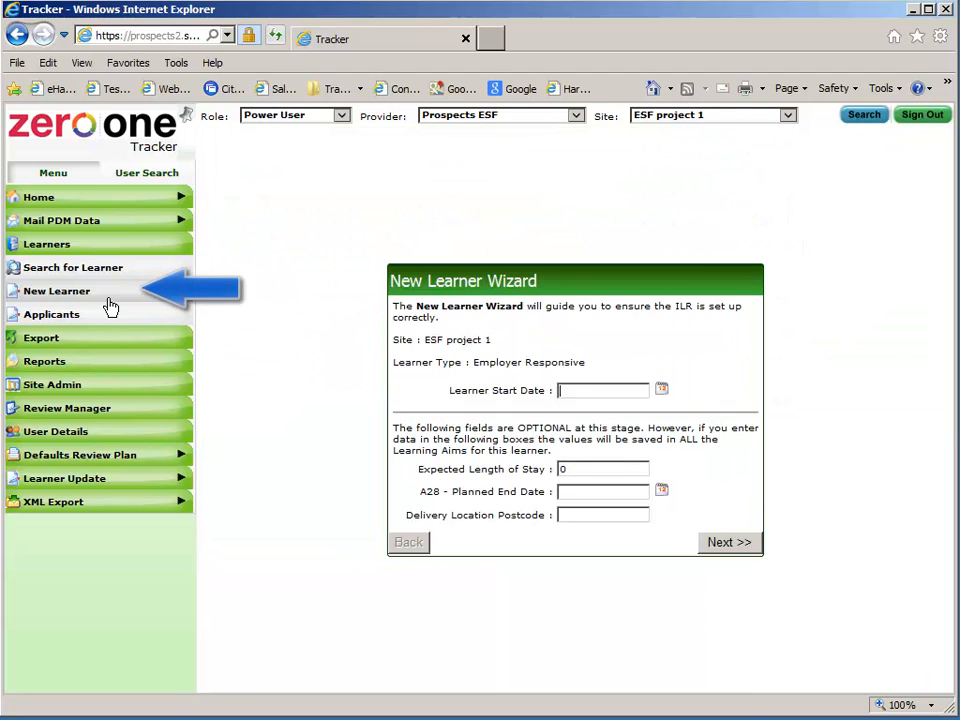
click(662, 391)
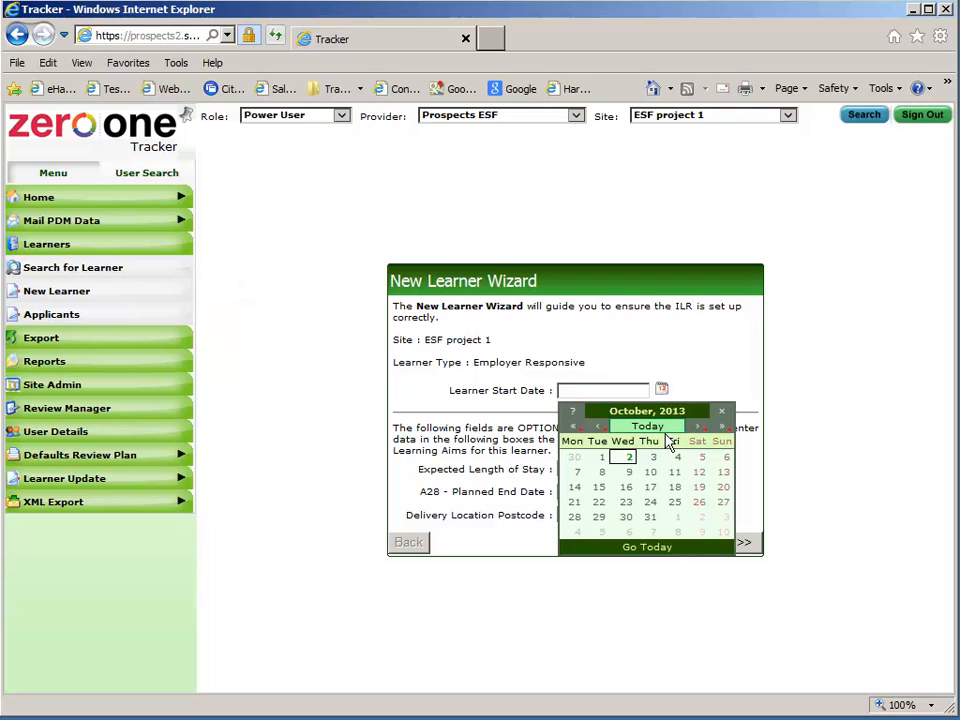
click(602, 457)
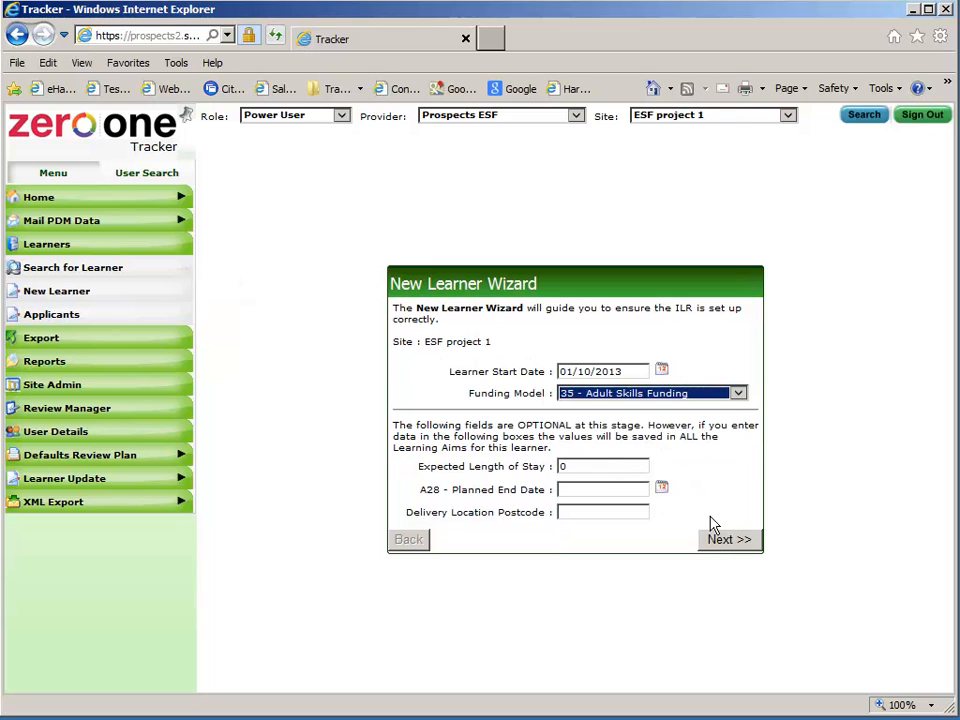
click(735, 393)
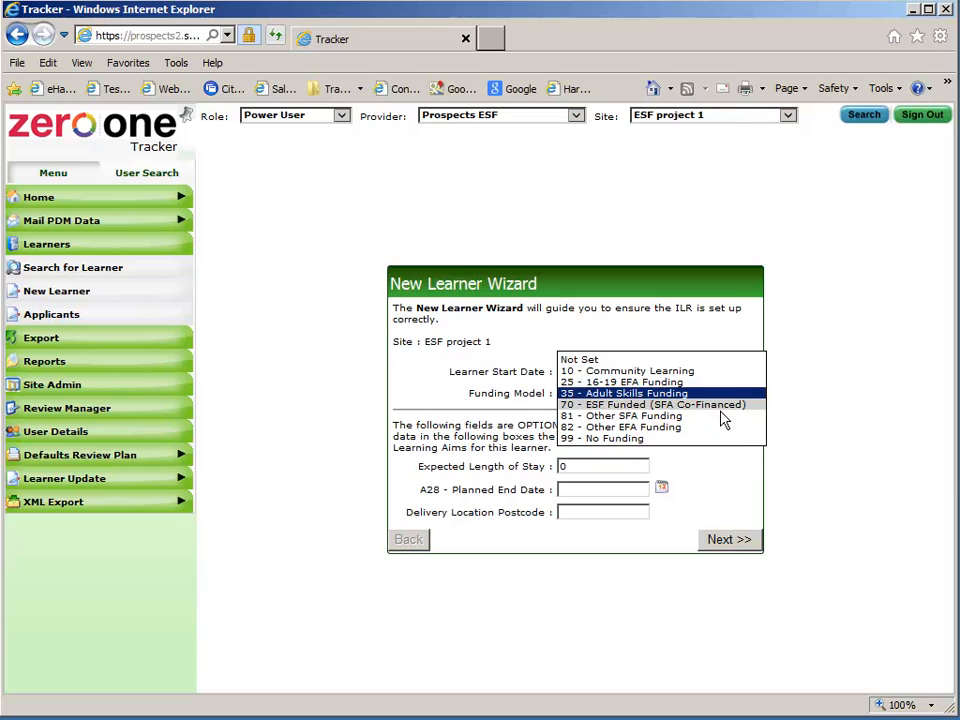
click(720, 410)
click(749, 547)
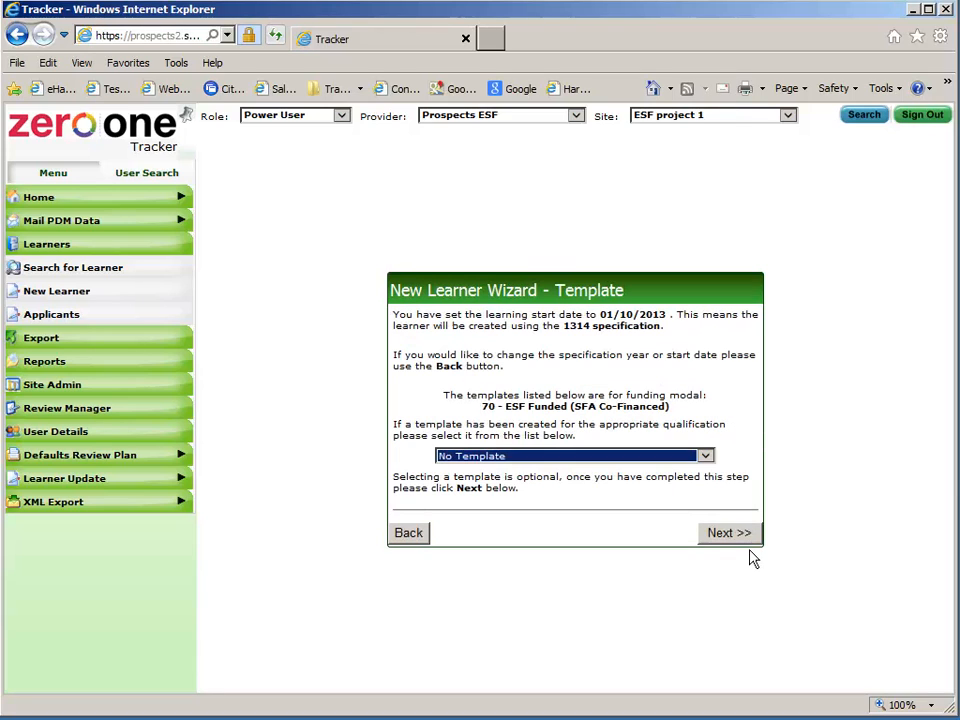
click(702, 456)
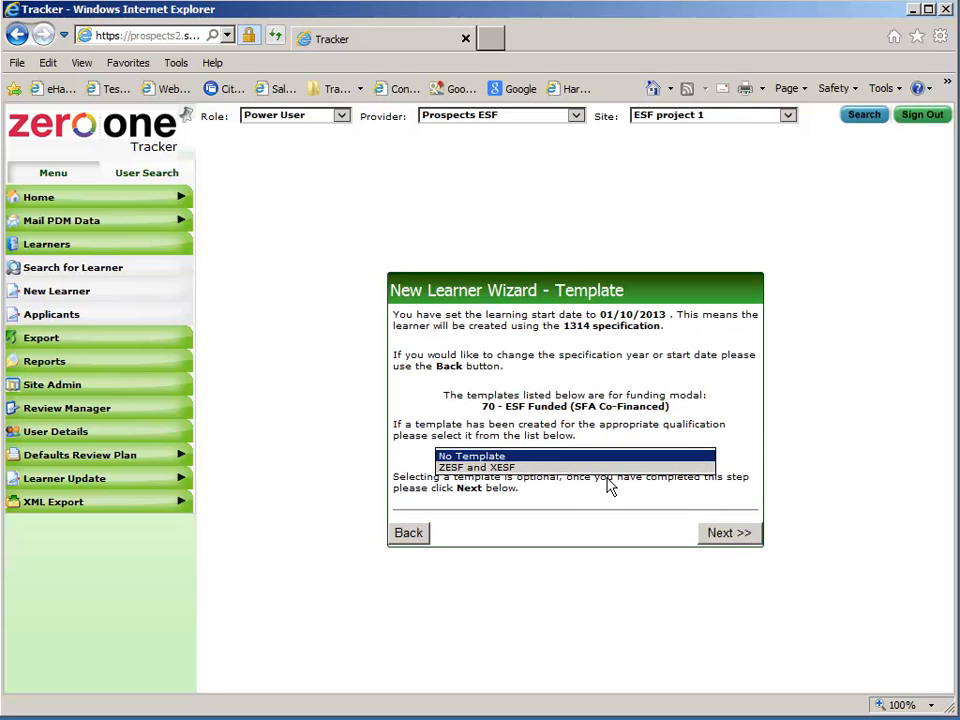
click(550, 467)
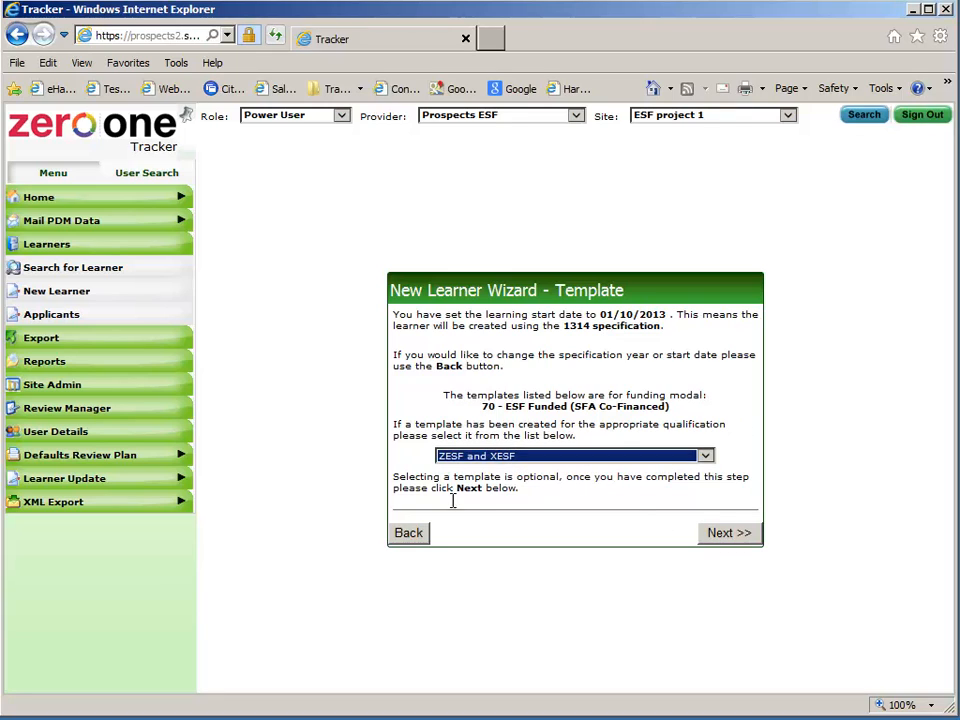
click(760, 544)
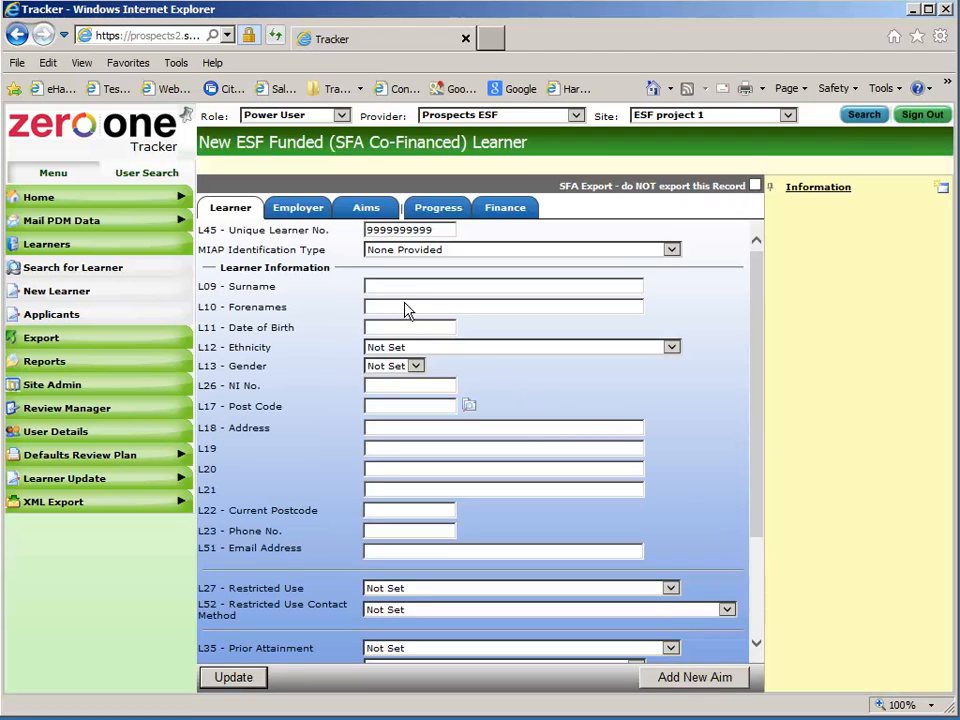
Set identification type to Relationship with School and enter the learner's surname, forenames and date of birth
click(400, 250)
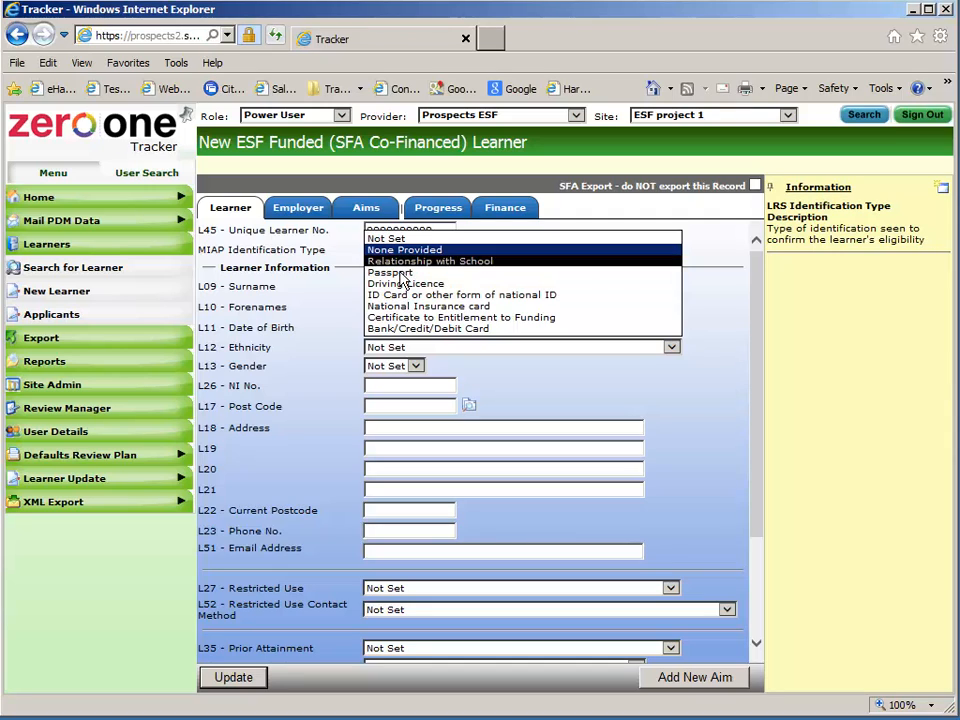
click(405, 261)
click(390, 290)
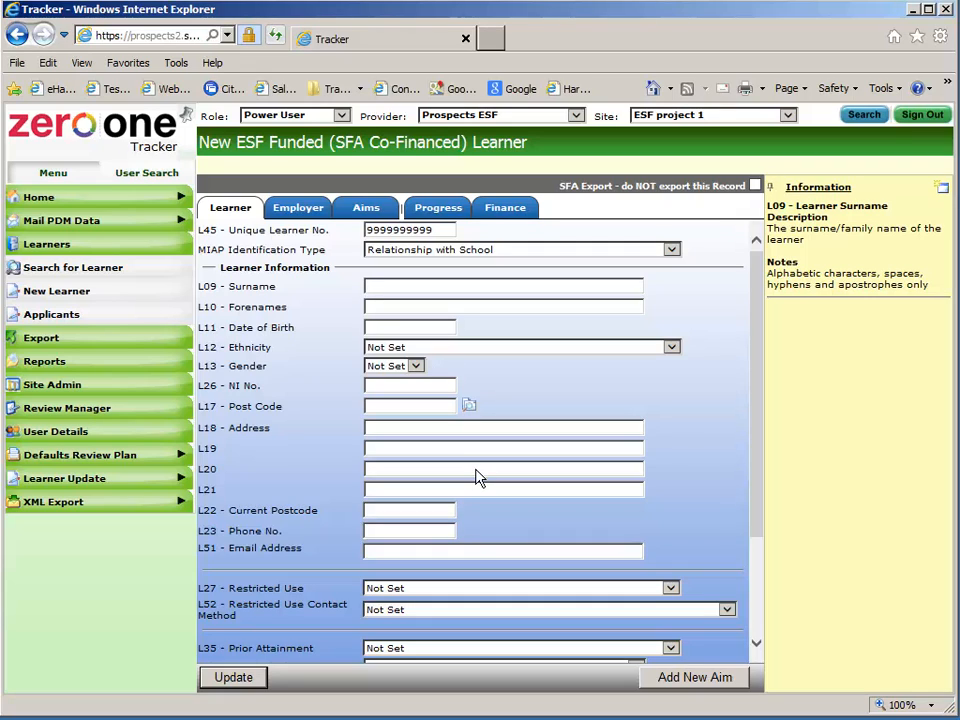
key(Tab)
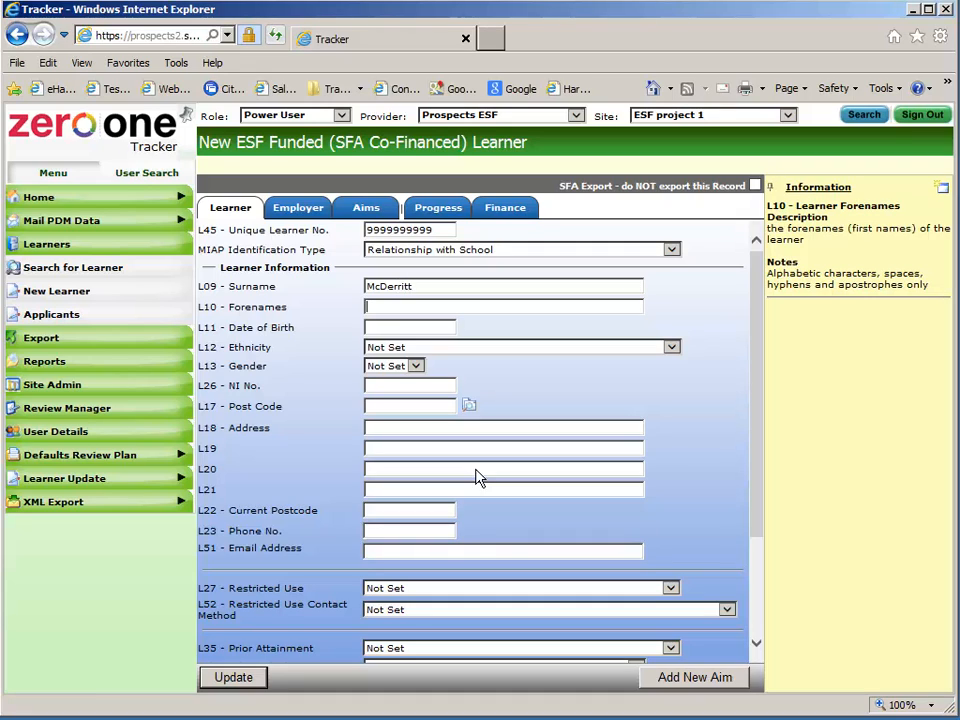
click(400, 328)
text(15/09/1990)
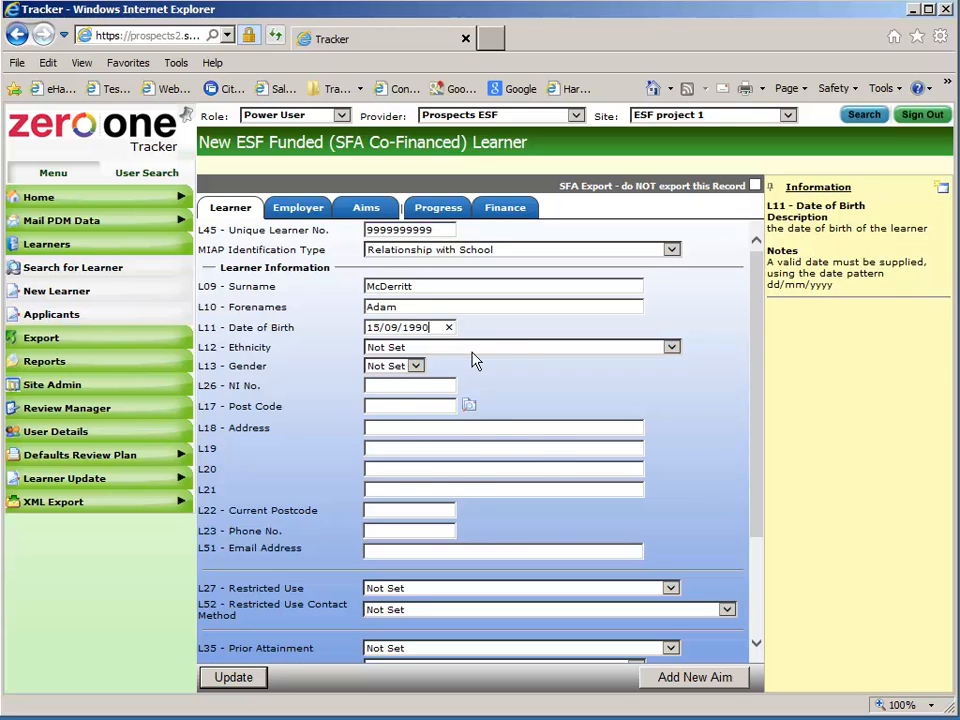
Set ethnicity to 31 British and gender to Male, and enter the NI number and home postcode
click(473, 349)
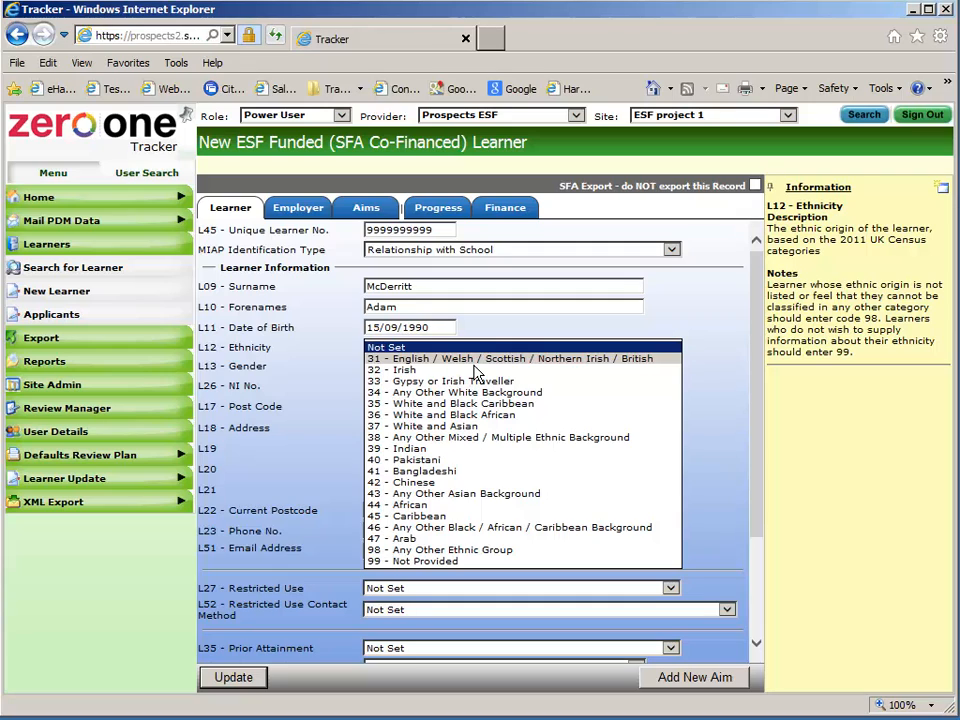
click(474, 360)
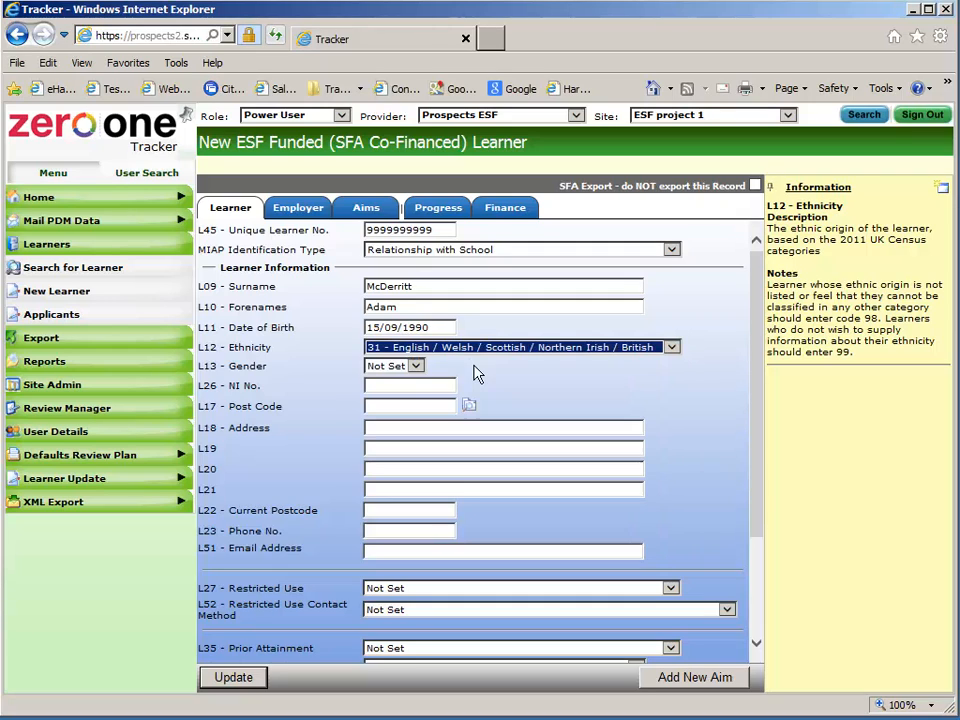
click(415, 367)
click(420, 391)
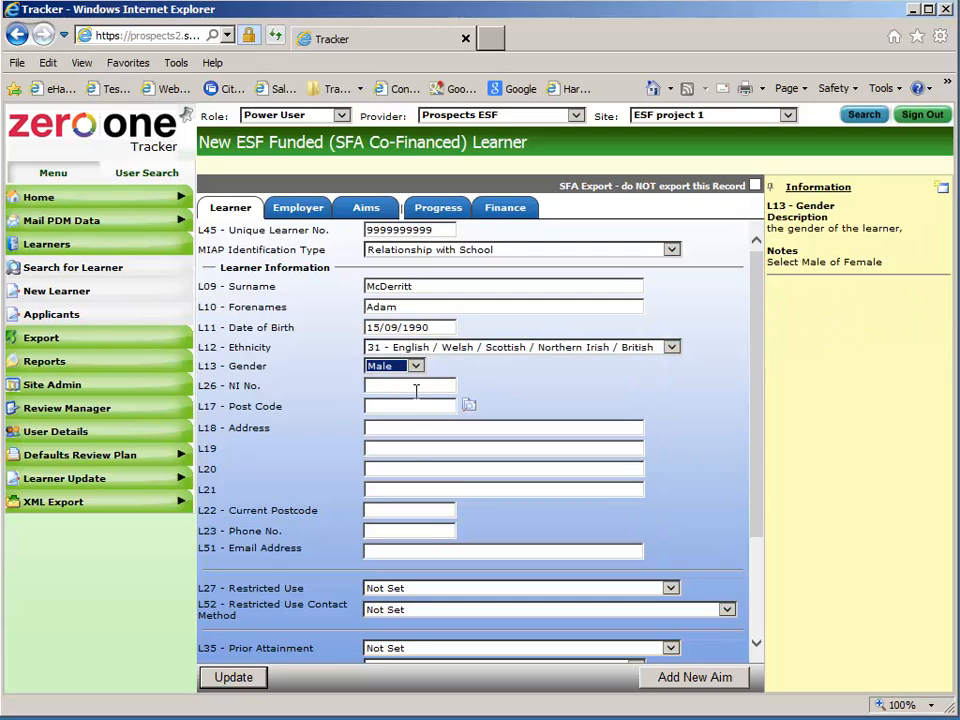
click(413, 390)
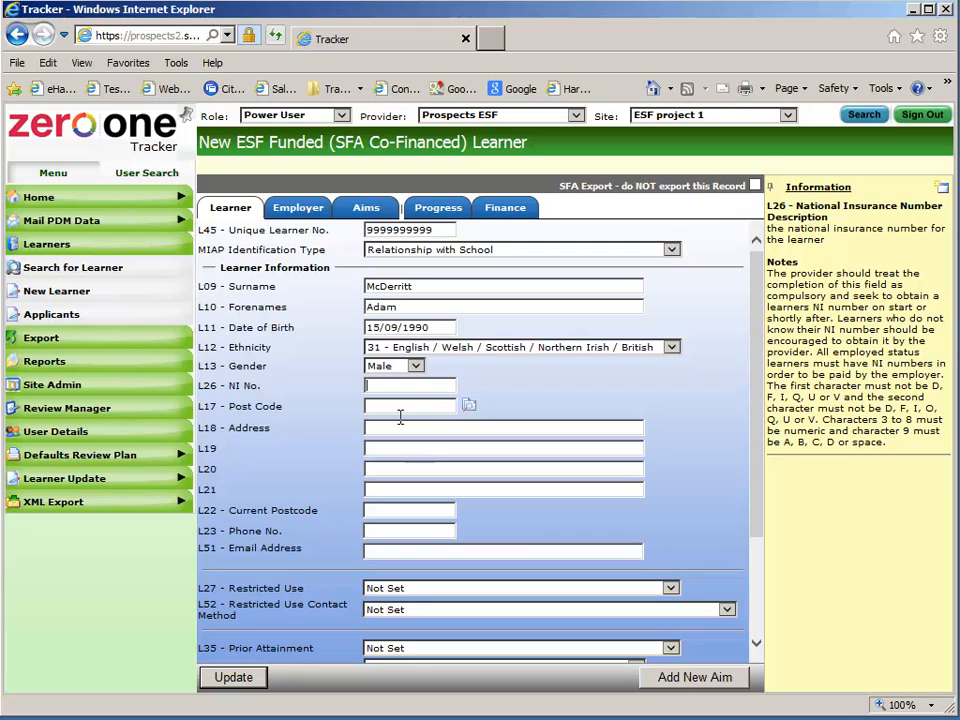
key(Tab)
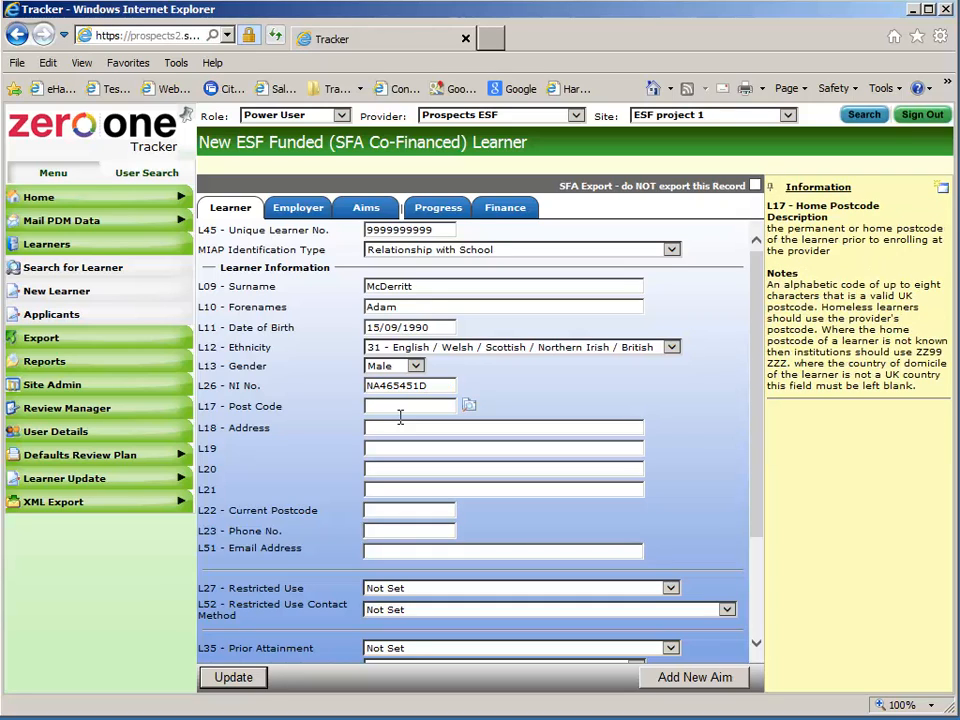
Fill the learner's home address from the postcode lookup results
click(478, 419)
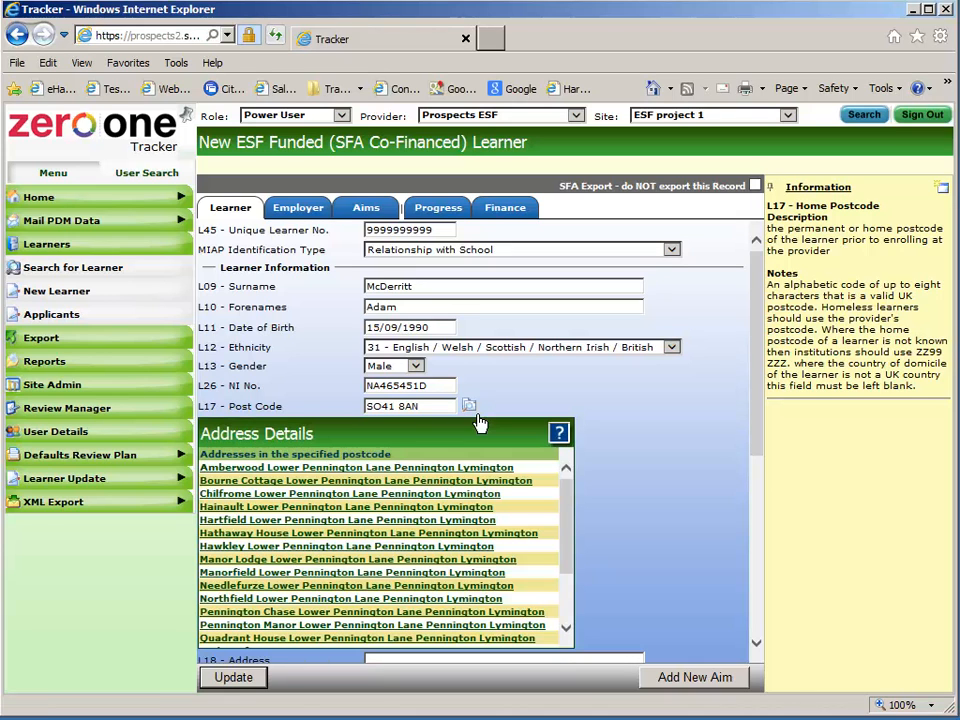
drag(572, 506, 579, 580)
click(330, 563)
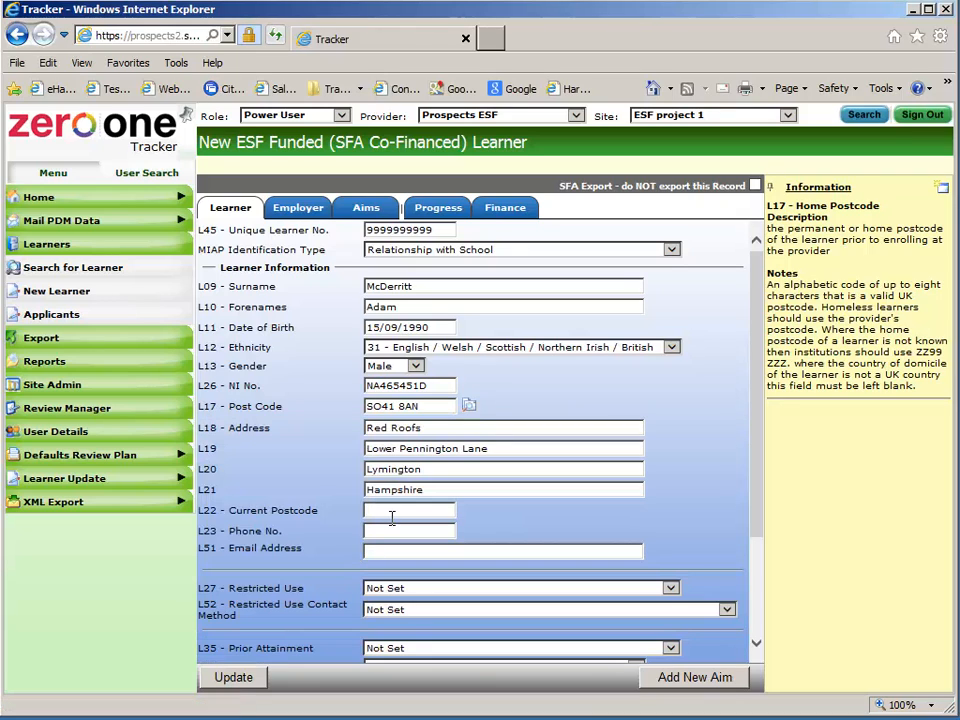
Enter the current postcode and delete the stray asterisk from it
click(391, 513)
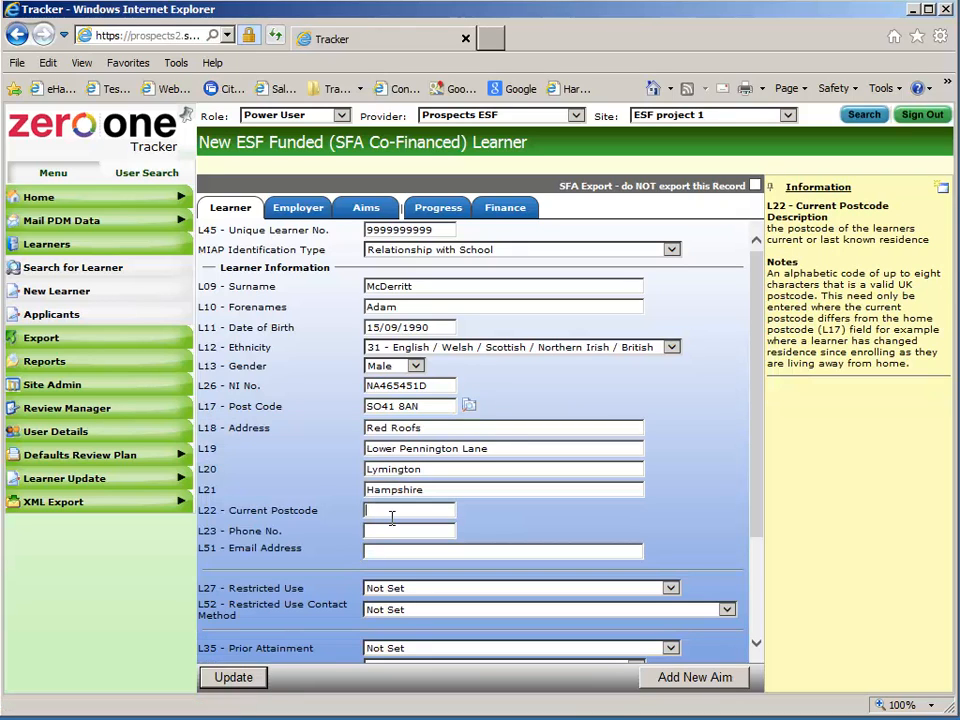
text(SO41 *AN)
click(402, 537)
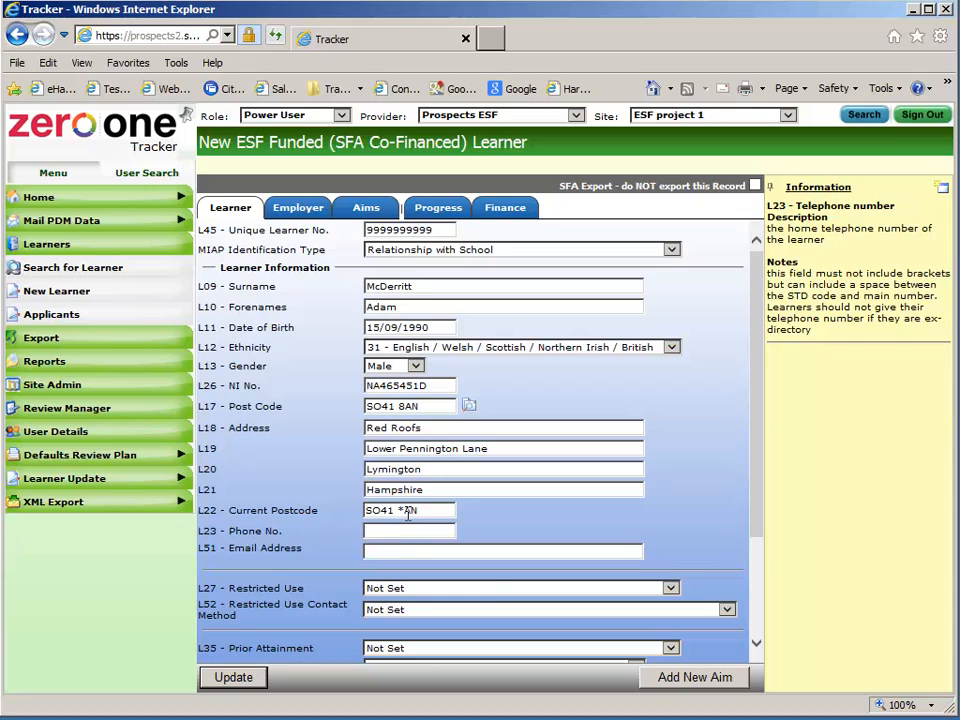
click(401, 512)
key(Delete)
Complete the current postcode with 8 and enter the learner's phone number and e-mail address
text(8)
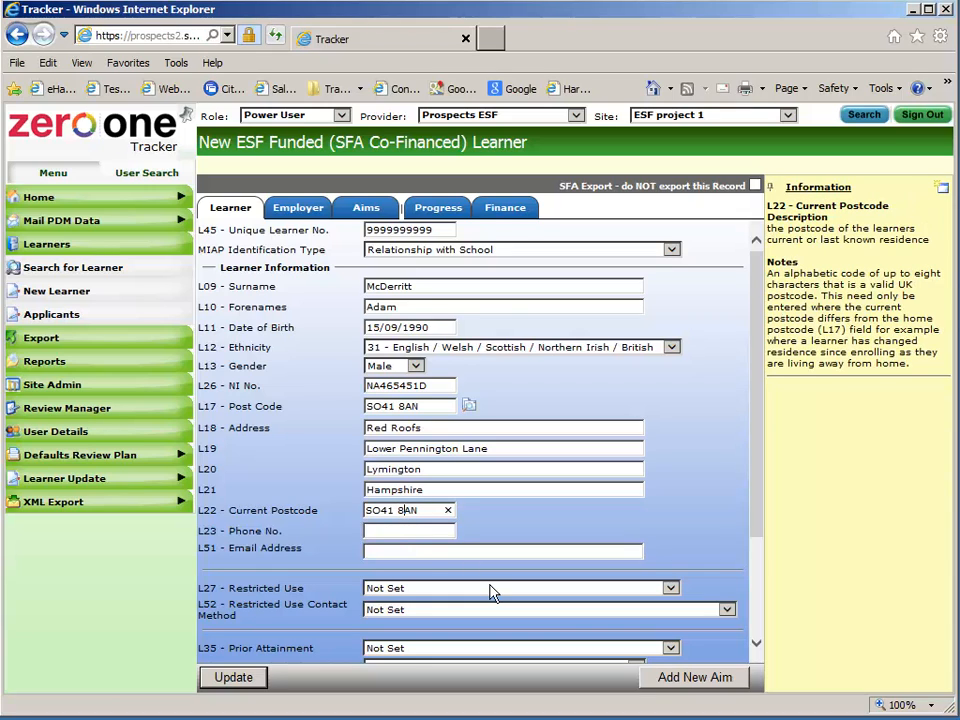
click(401, 535)
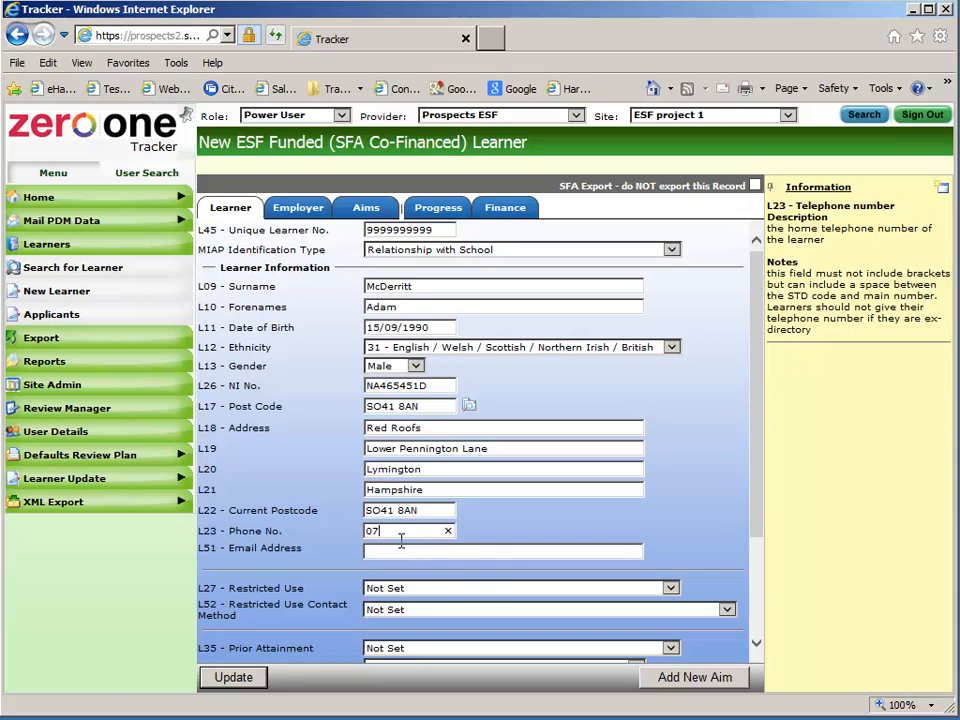
click(409, 556)
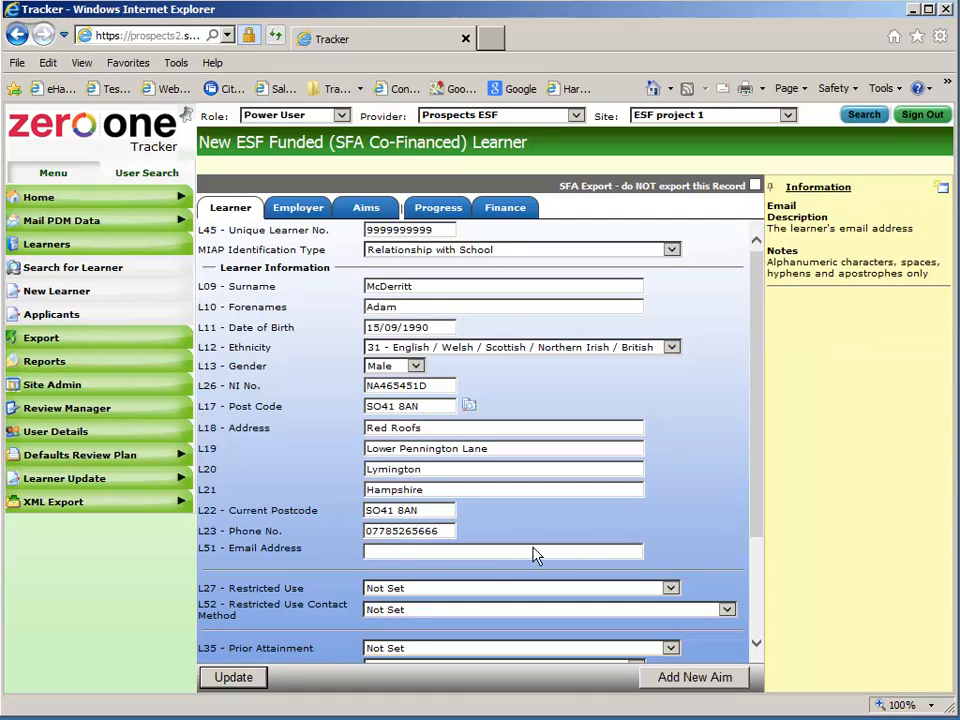
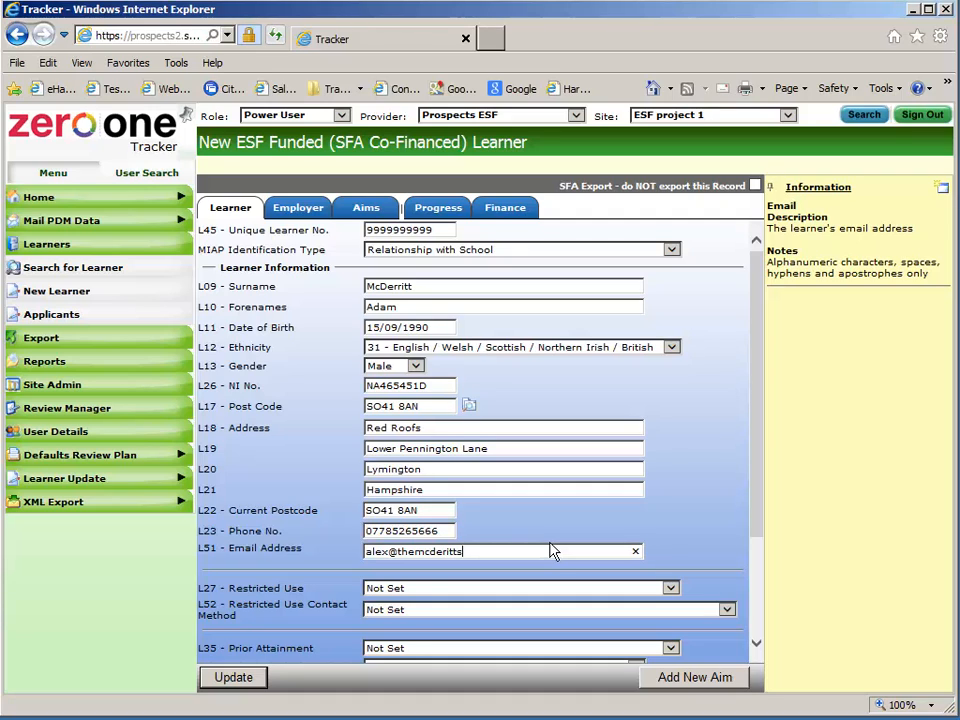
key(Tab)
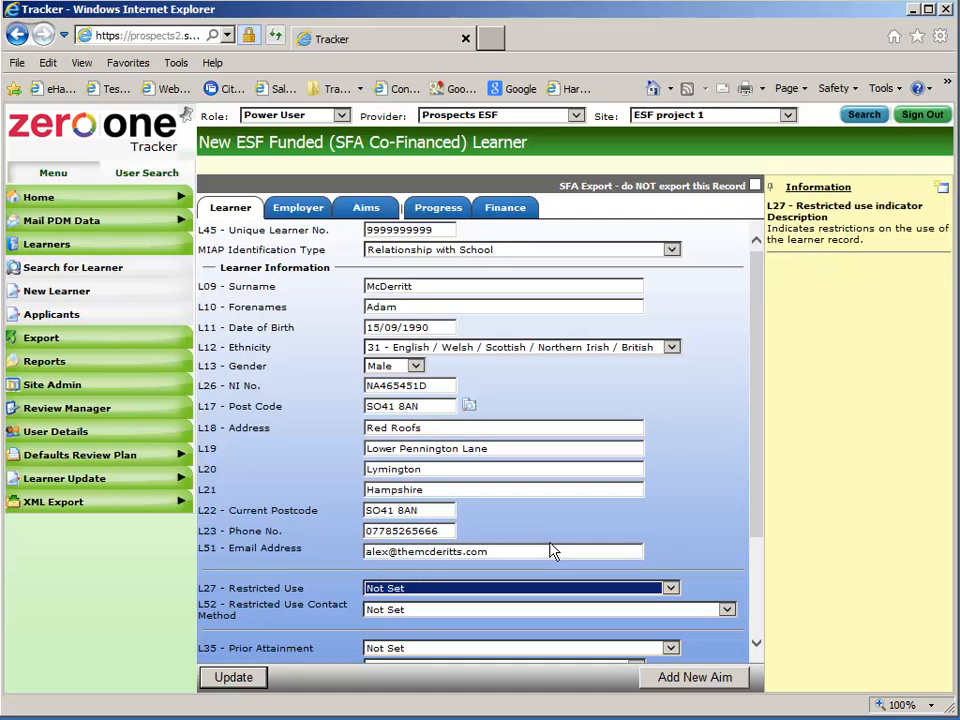
Set restricted use to 09 and contact method restriction to 9
click(670, 590)
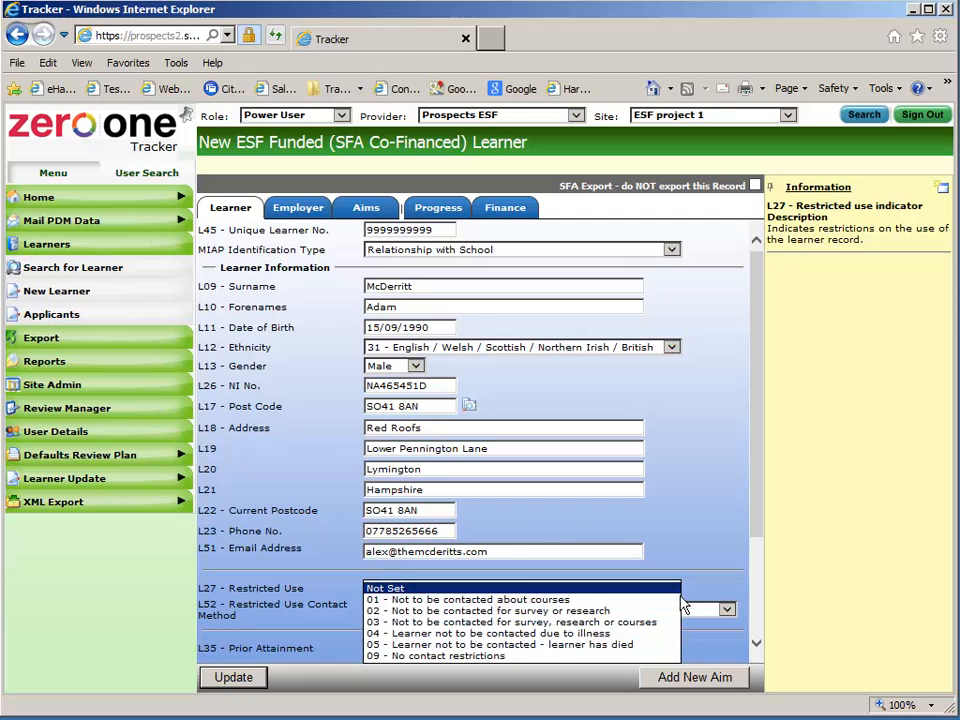
click(540, 657)
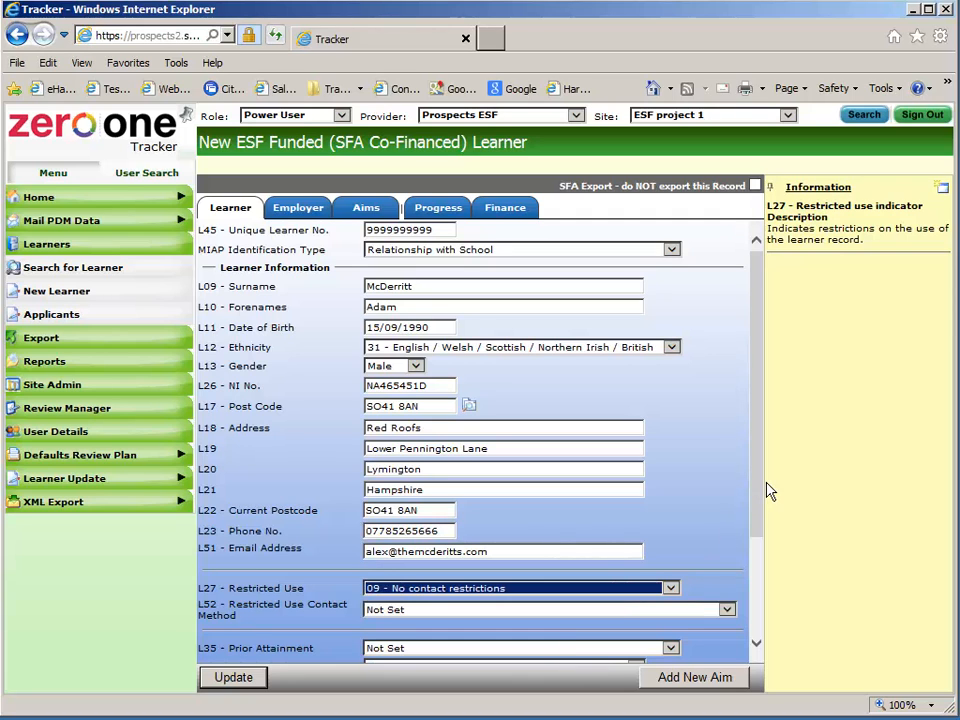
scroll(767, 500, down, 3)
scroll(770, 518, down, 1)
click(727, 465)
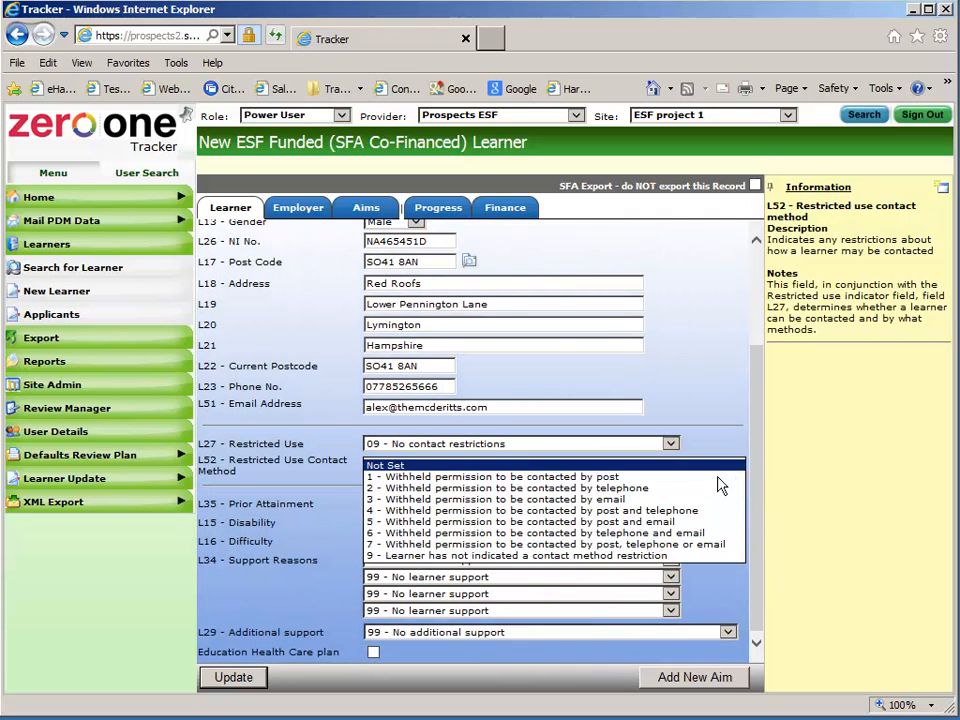
click(541, 566)
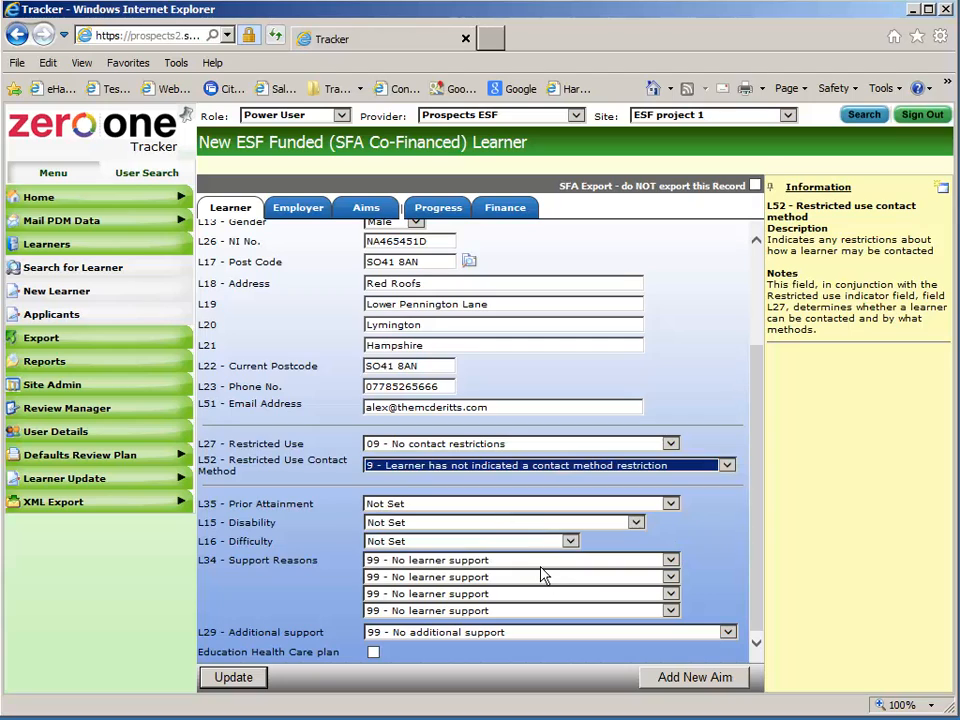
Set prior attainment to 01 - Level 1, with No Disability and No Difficulty
click(420, 504)
click(420, 515)
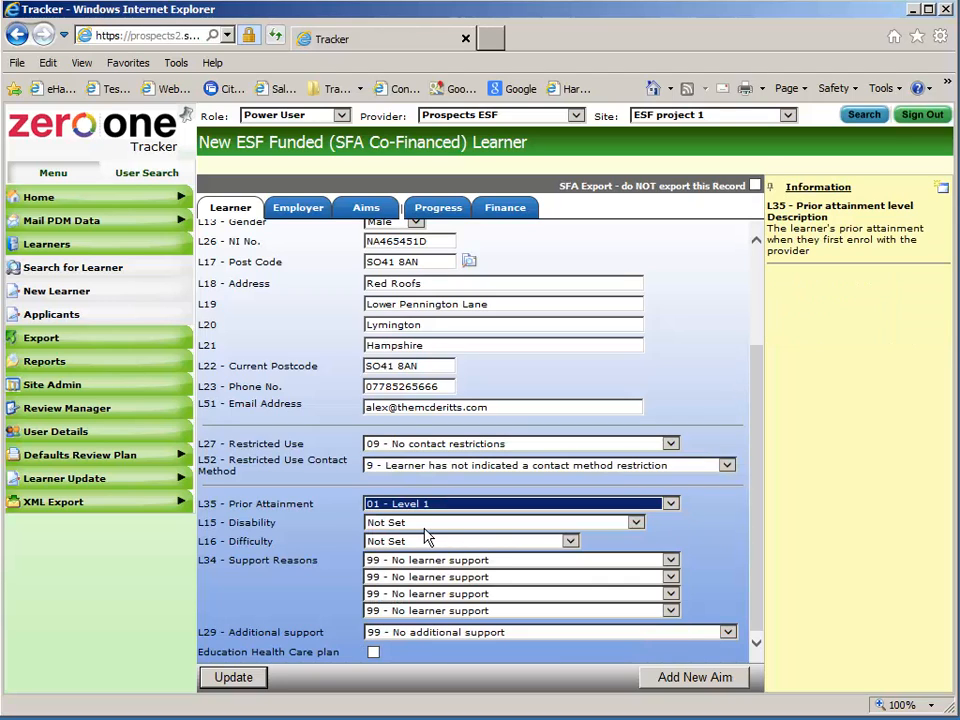
click(428, 523)
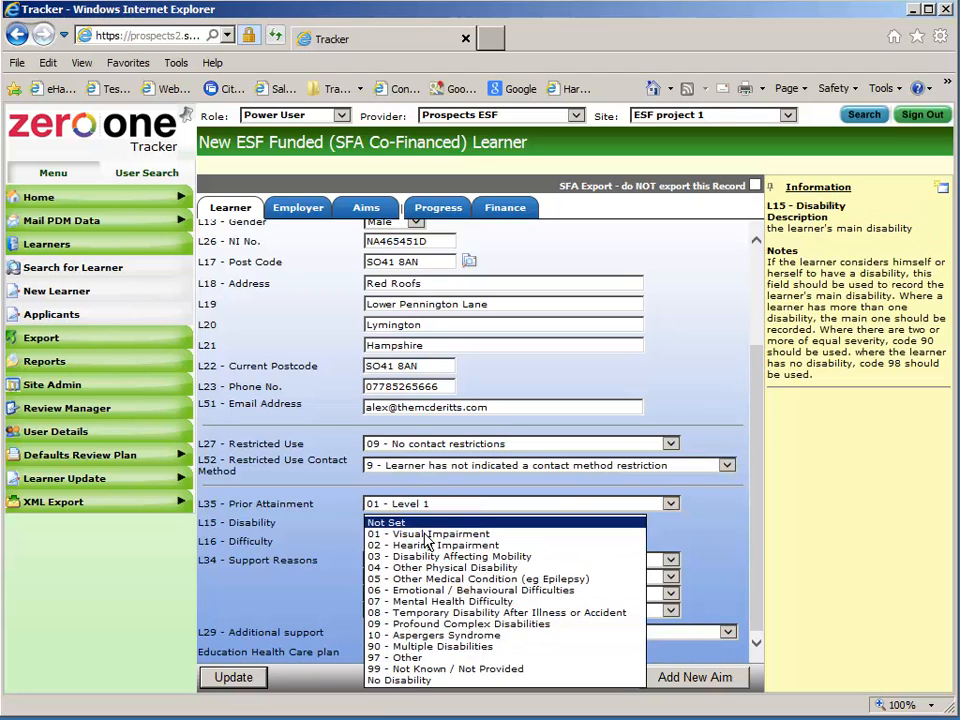
click(428, 681)
click(438, 545)
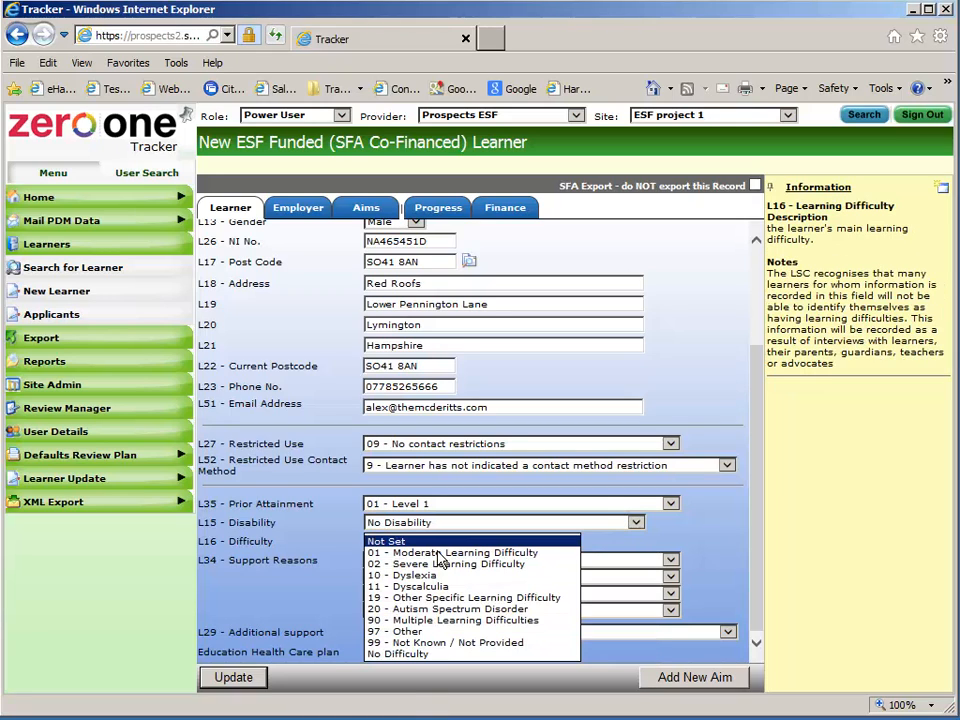
click(440, 673)
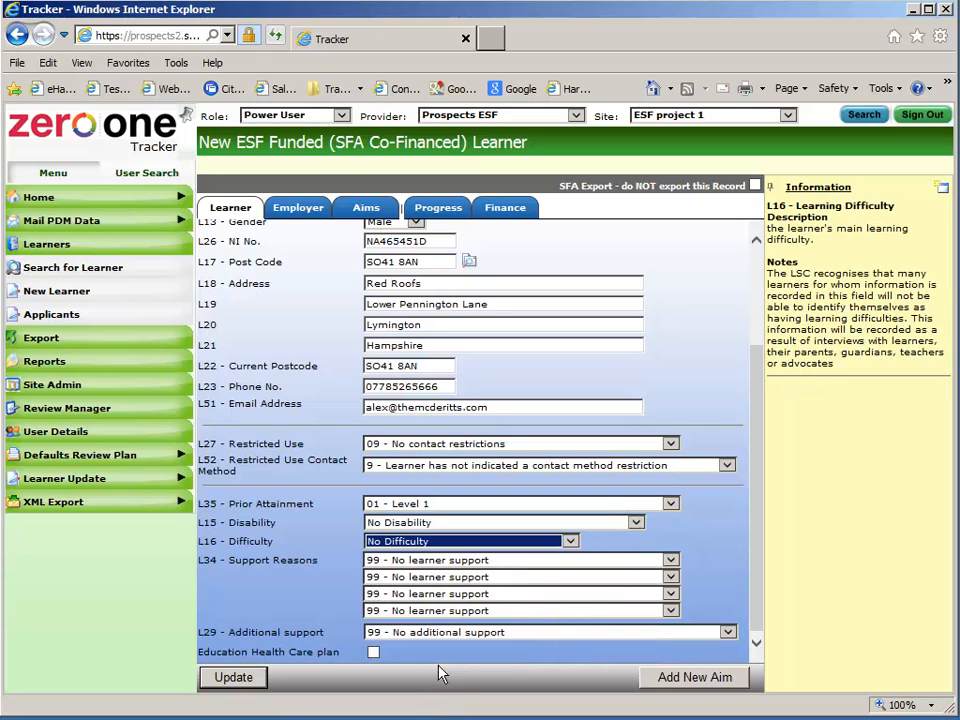
Record employment status 11 from 01/10/2013 with monitoring LOU under 6 months and PEI
click(298, 208)
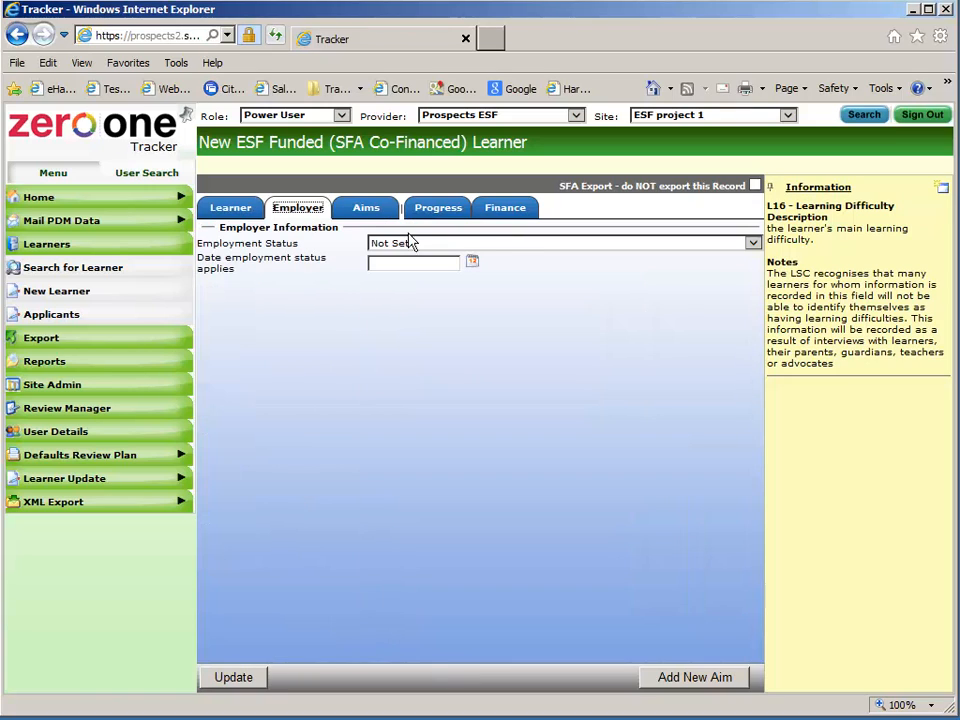
click(532, 246)
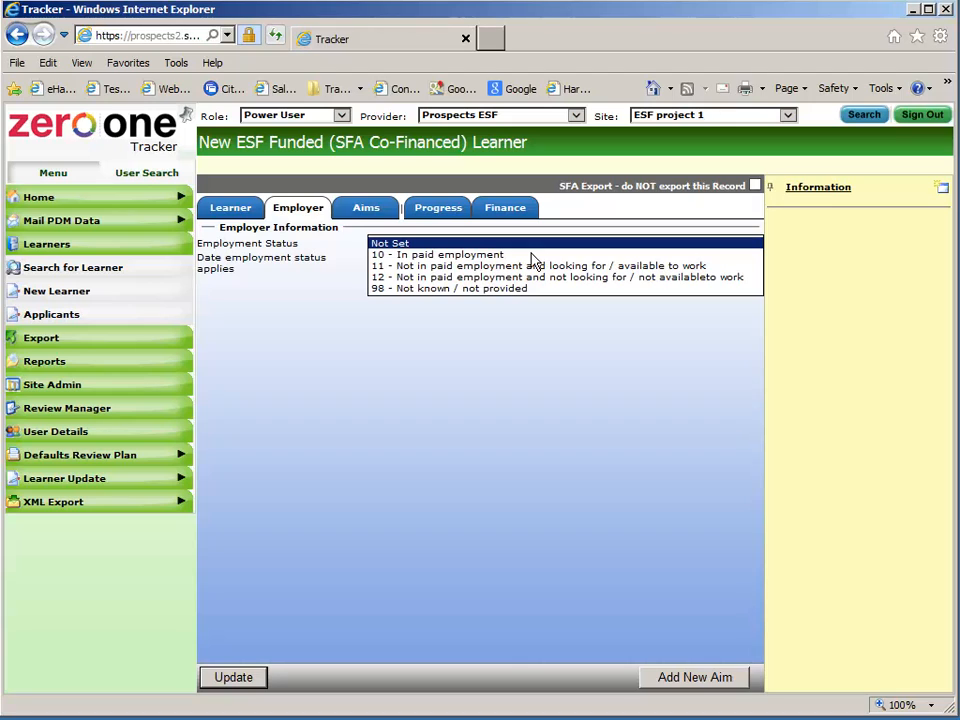
click(532, 266)
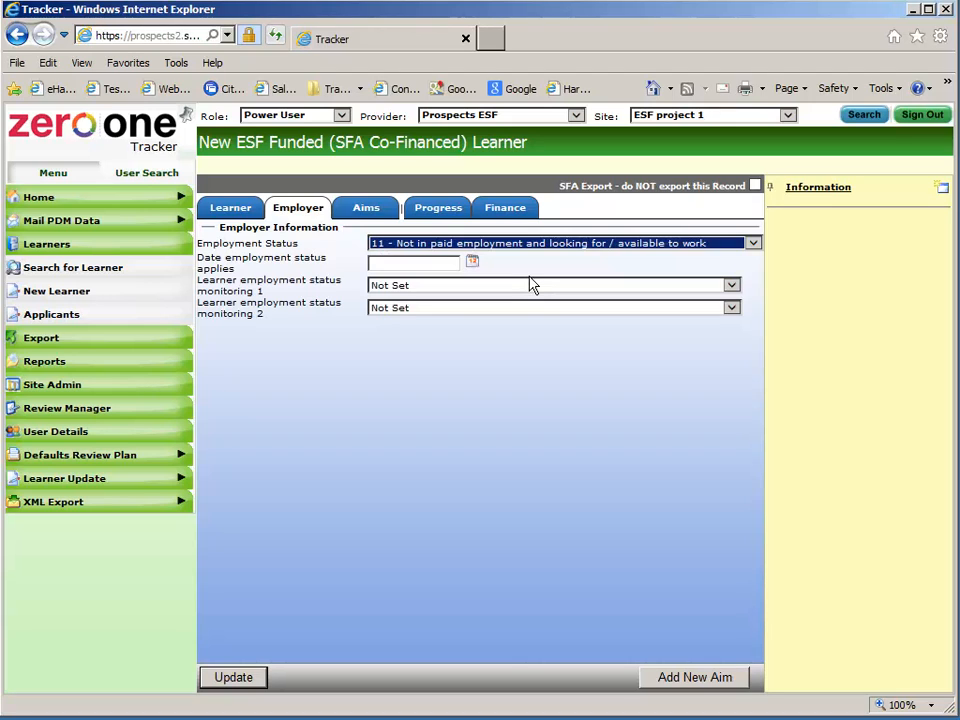
click(473, 262)
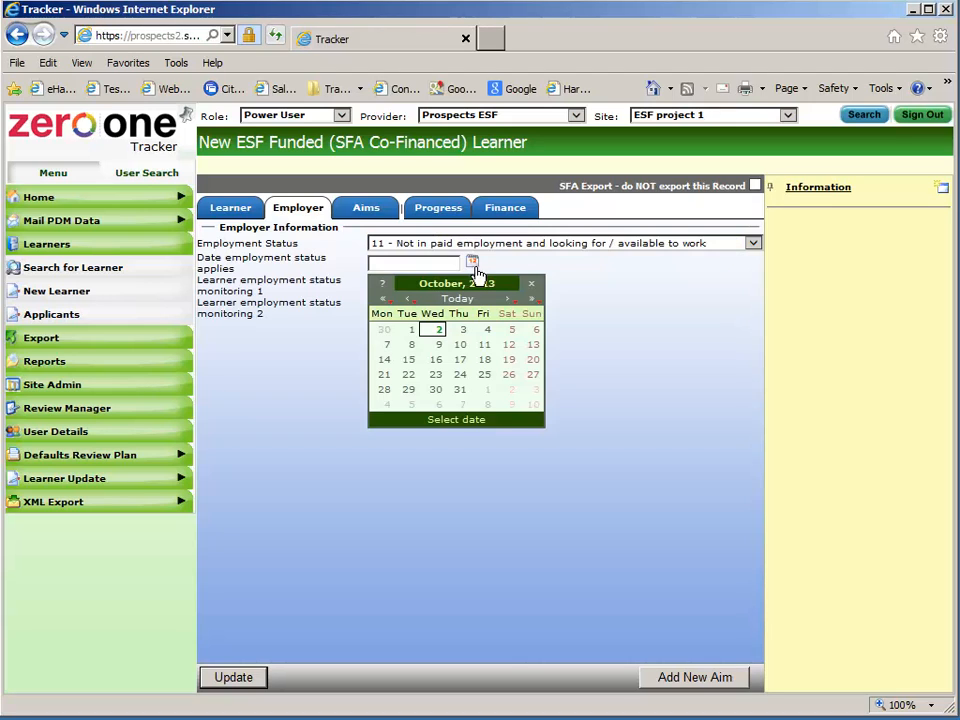
click(412, 332)
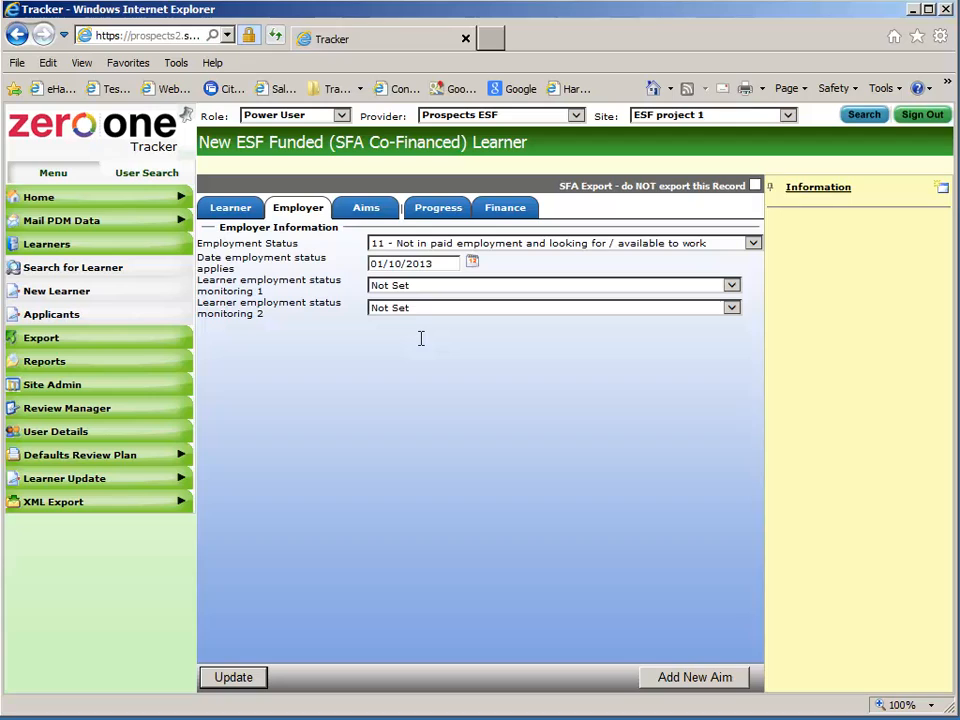
click(438, 291)
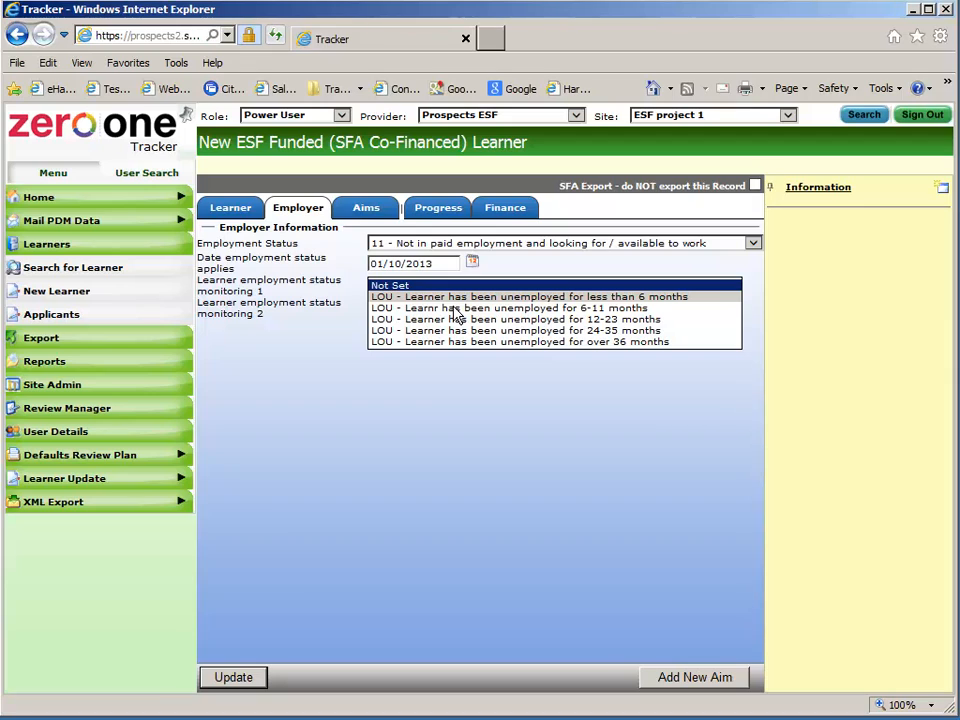
click(454, 300)
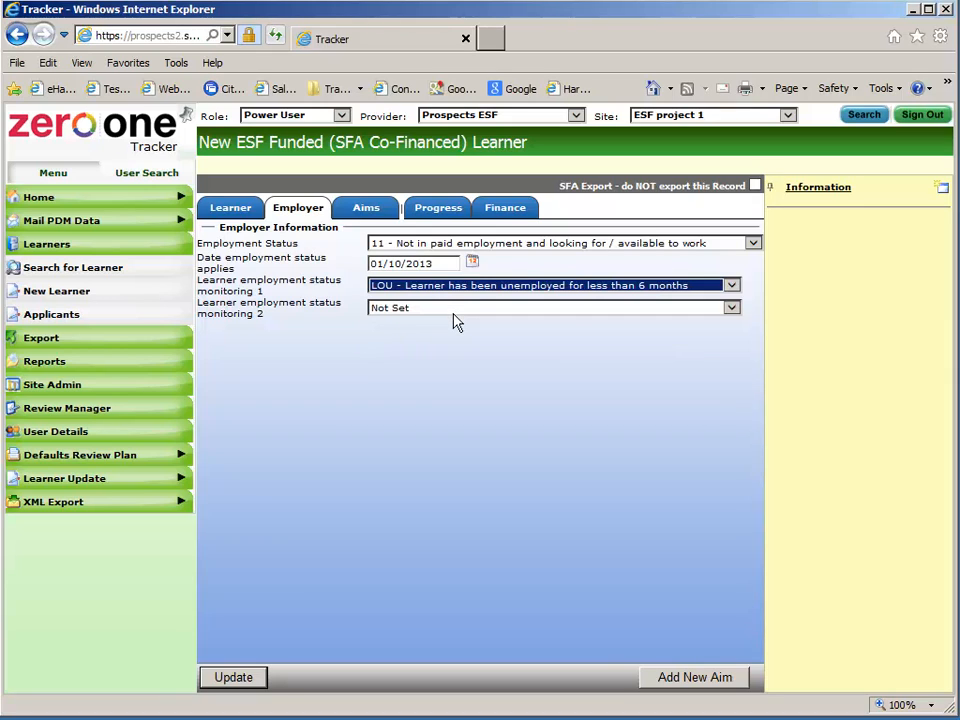
click(454, 312)
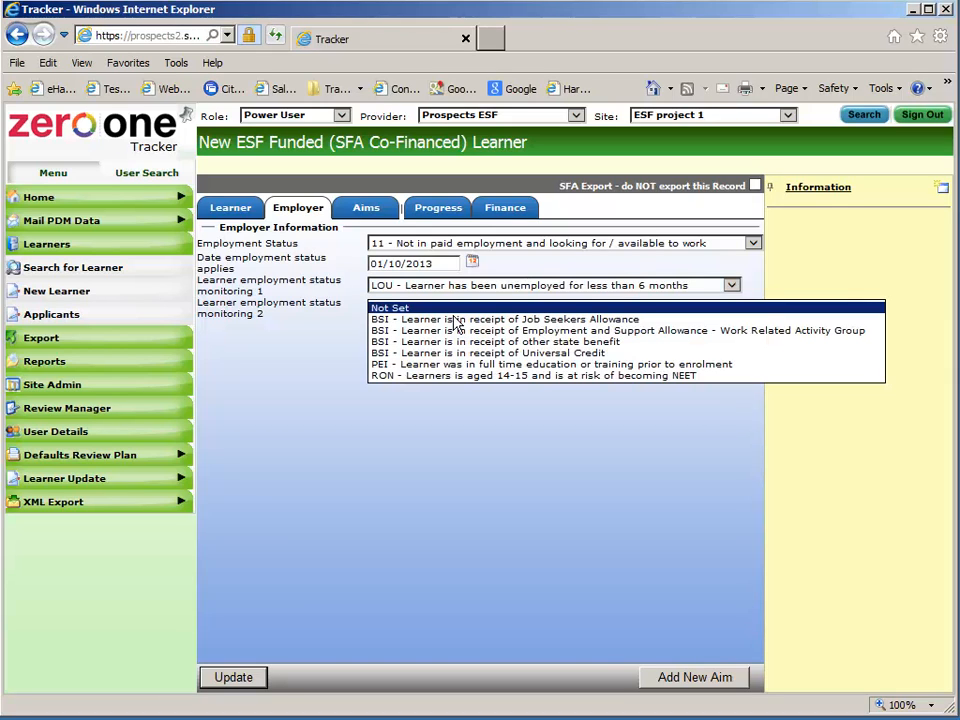
click(456, 367)
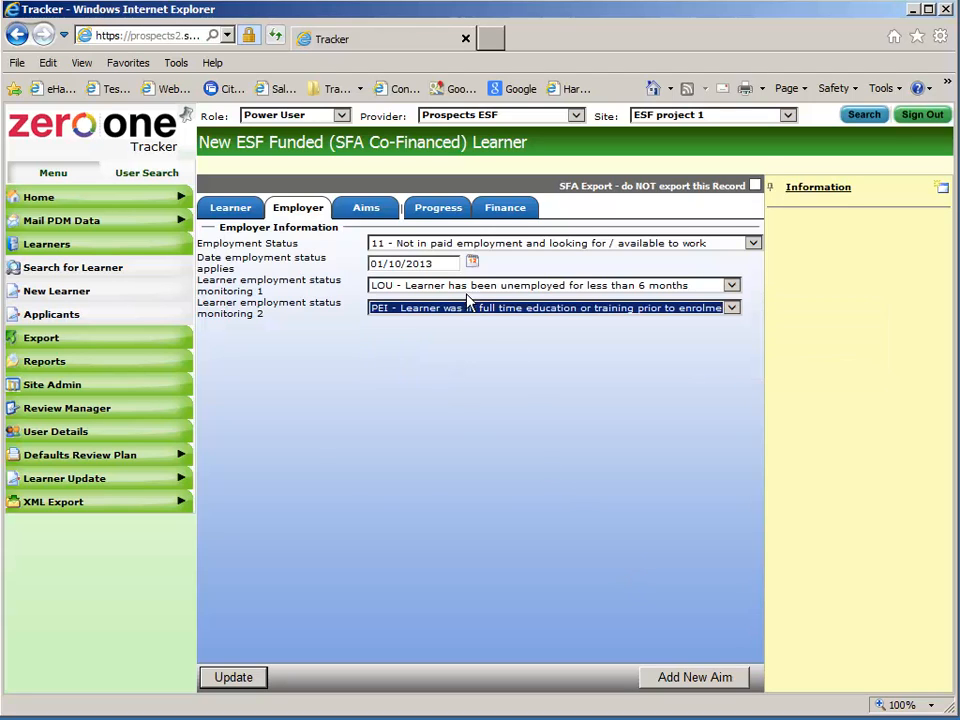
click(380, 217)
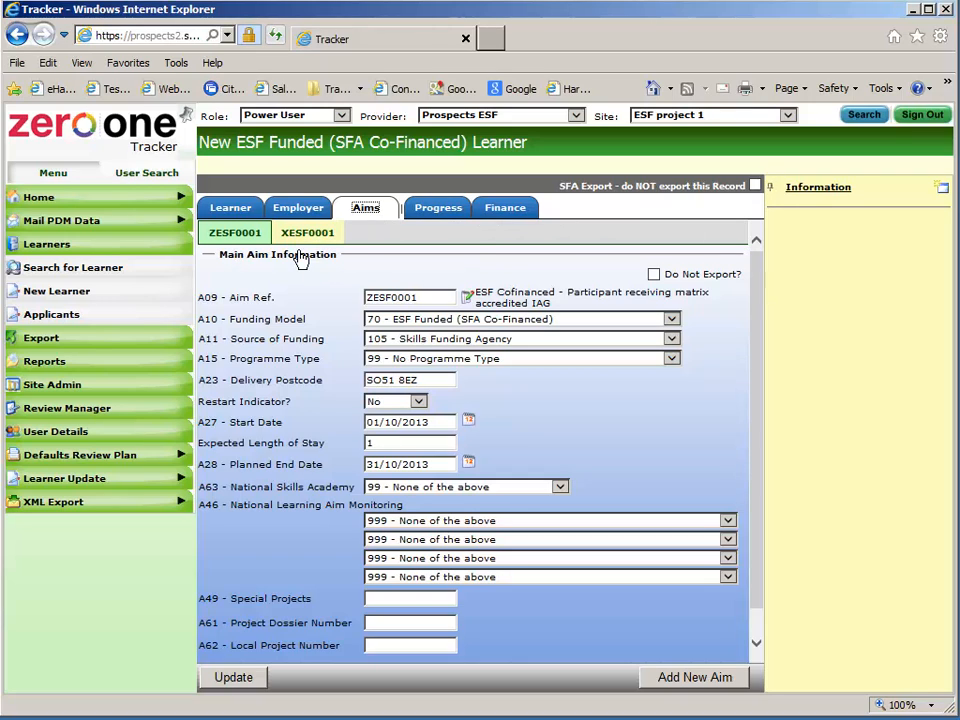
Review subsidiary aim XESF0001 and try saving, triggering the source of funding 105 warning
scroll(767, 336, down, 1)
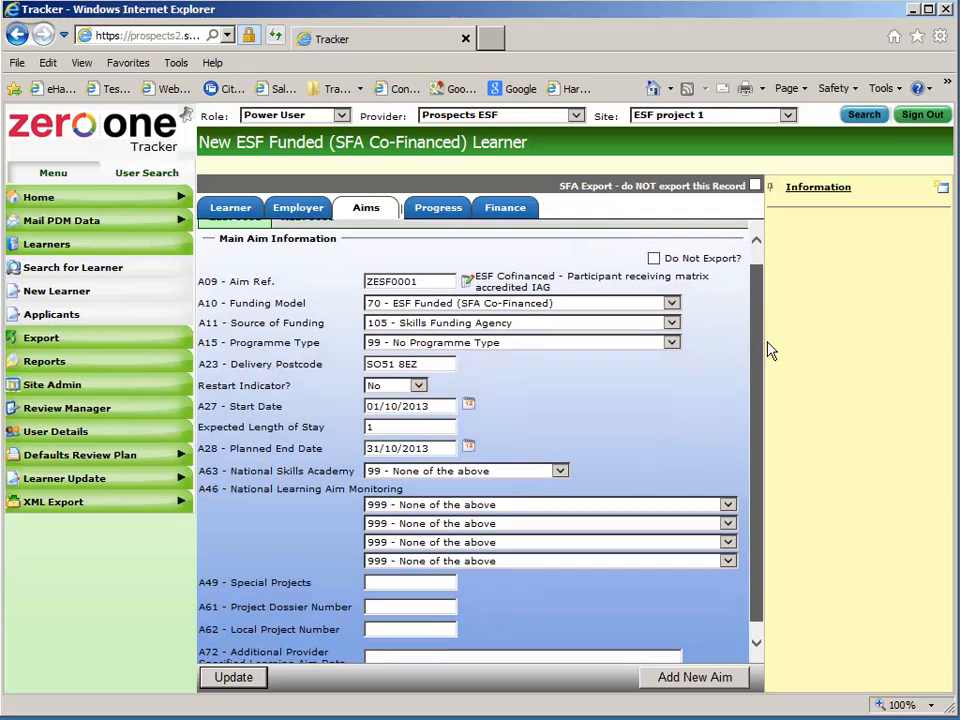
scroll(784, 380, up, 1)
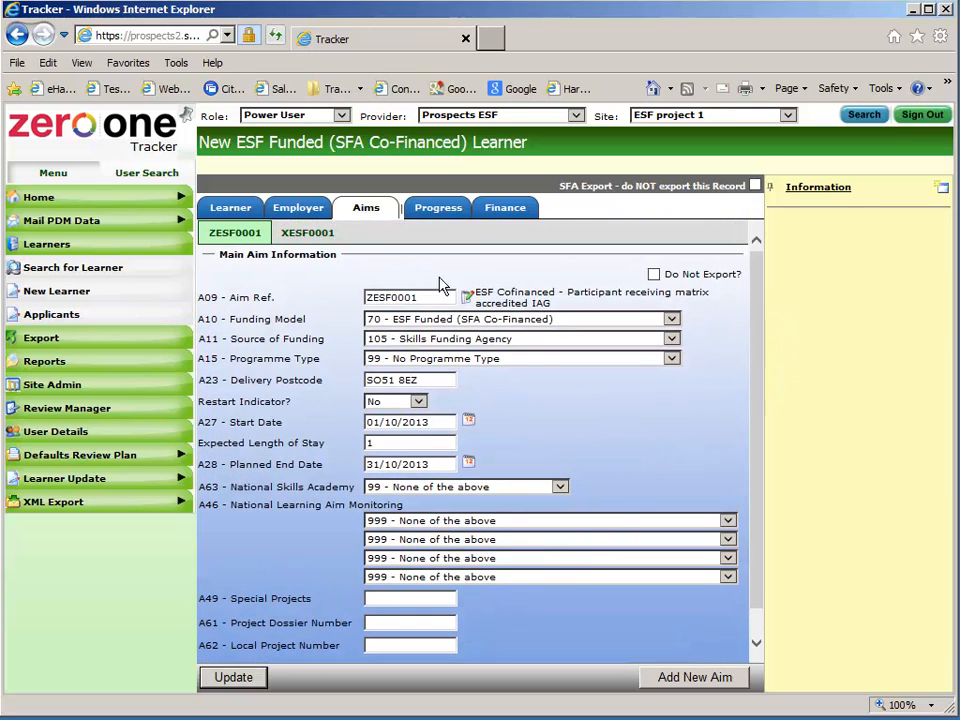
click(311, 240)
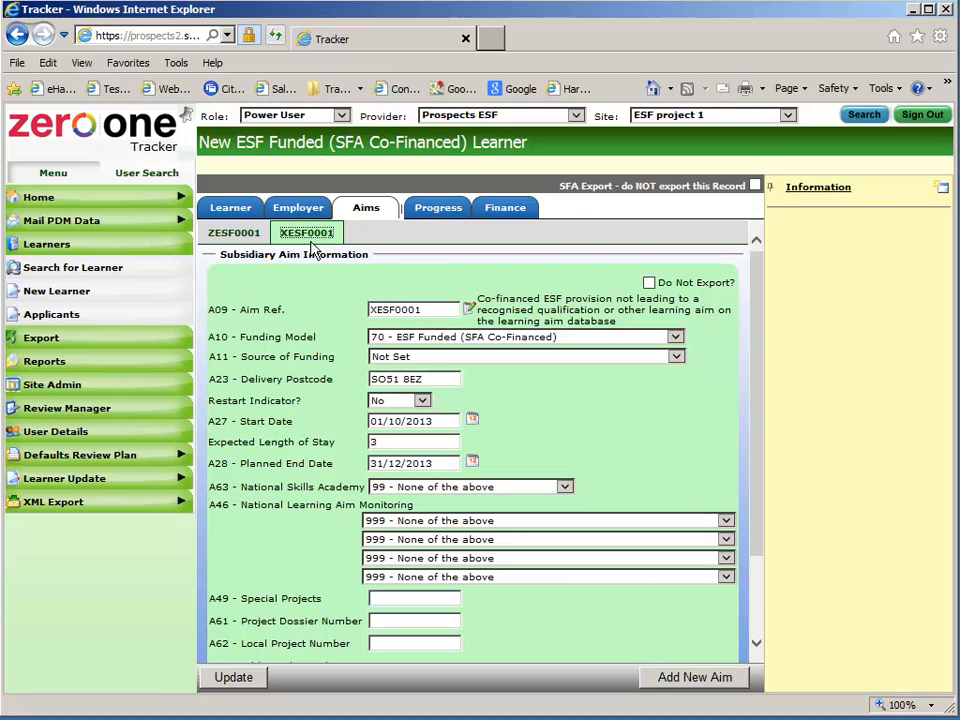
scroll(771, 375, down, 4)
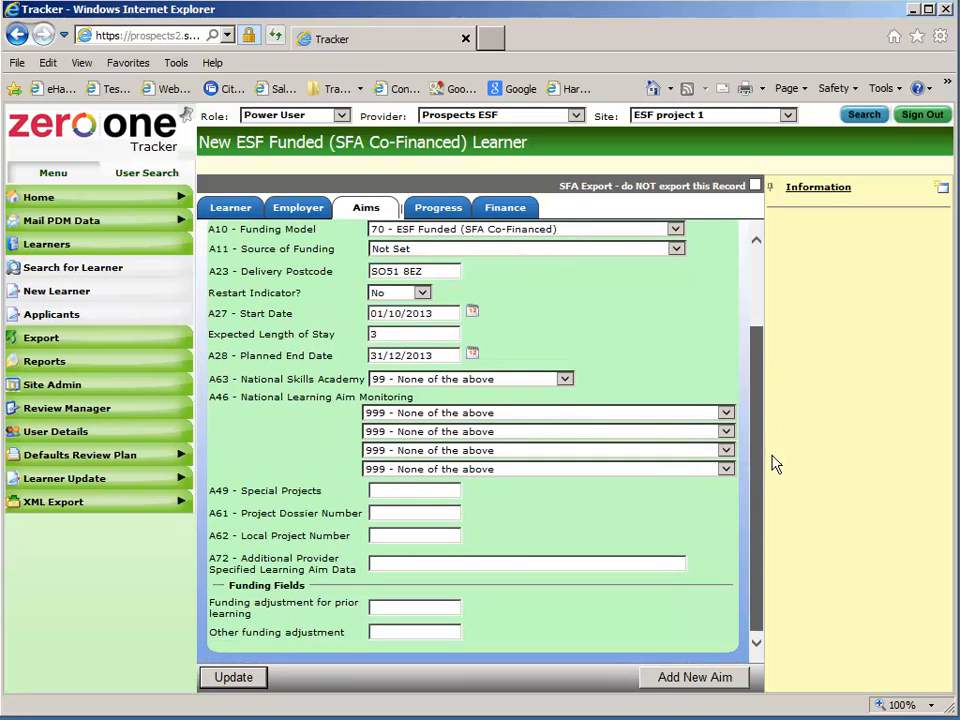
scroll(775, 461, up, 4)
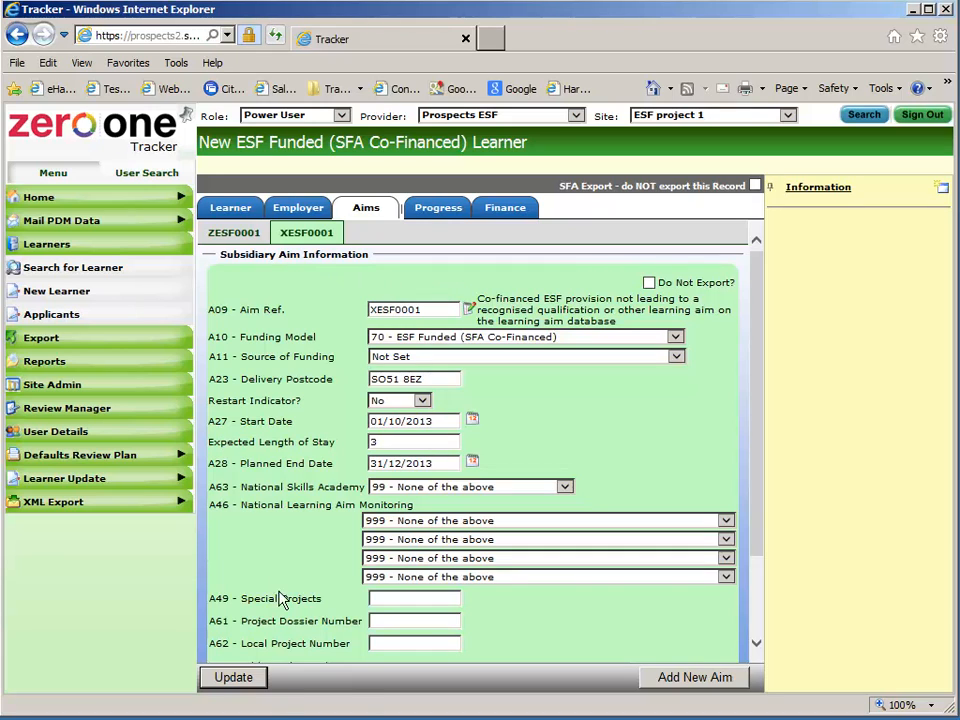
click(237, 682)
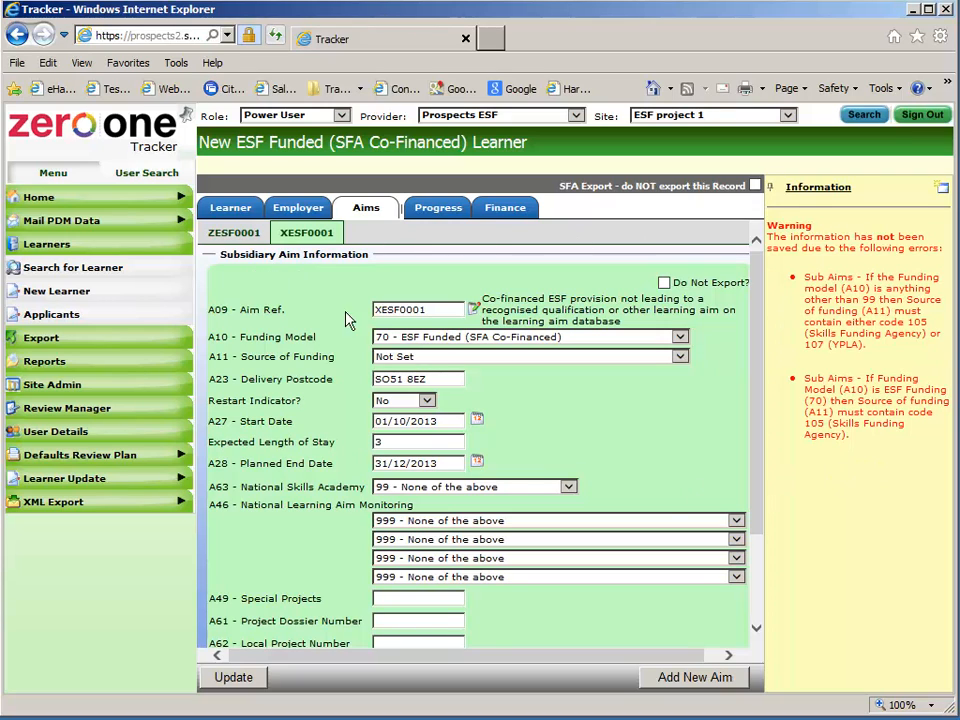
click(462, 362)
Set source of funding to 105 Skills Funding Agency and save the learner
click(455, 559)
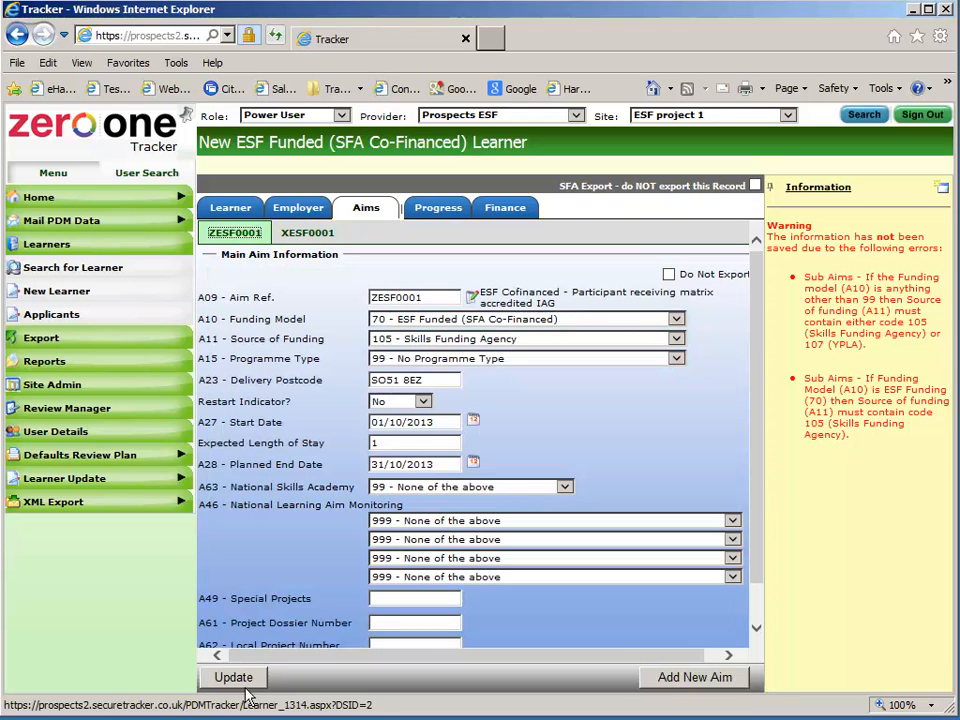
click(233, 677)
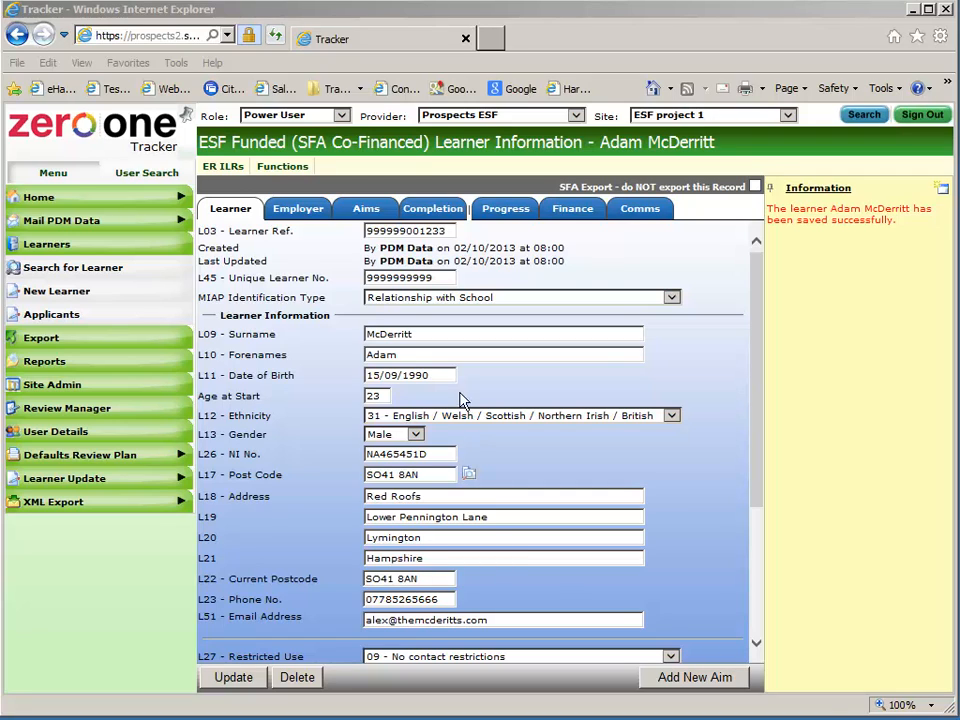
drag(773, 213, 908, 265)
click(908, 265)
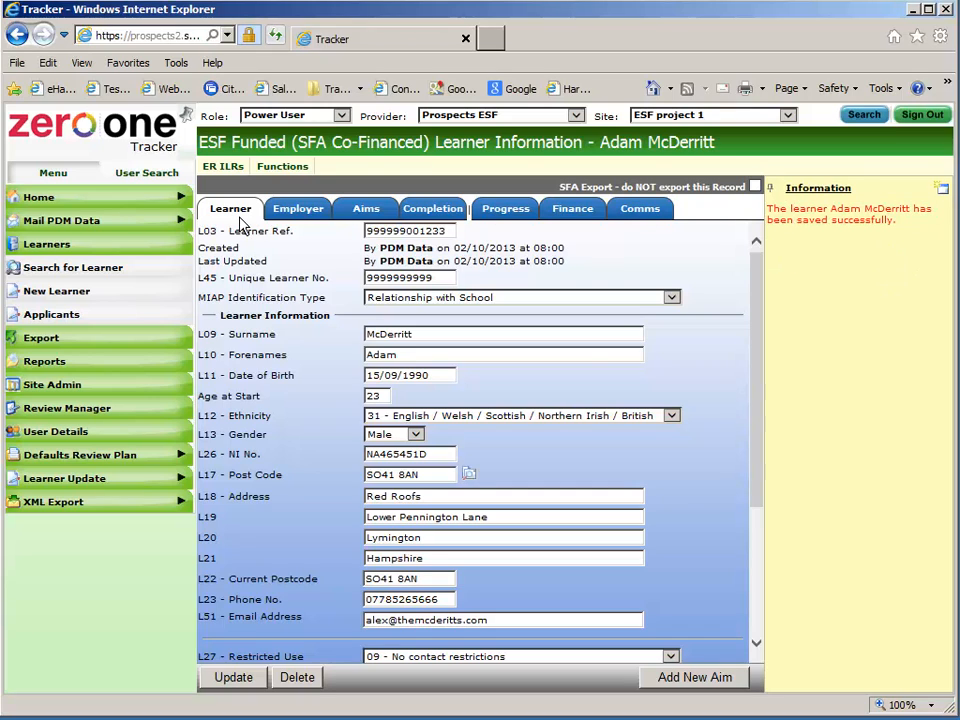
Review the Employer, Aims, Completion and Comms tabs, then return to Learner details
click(316, 213)
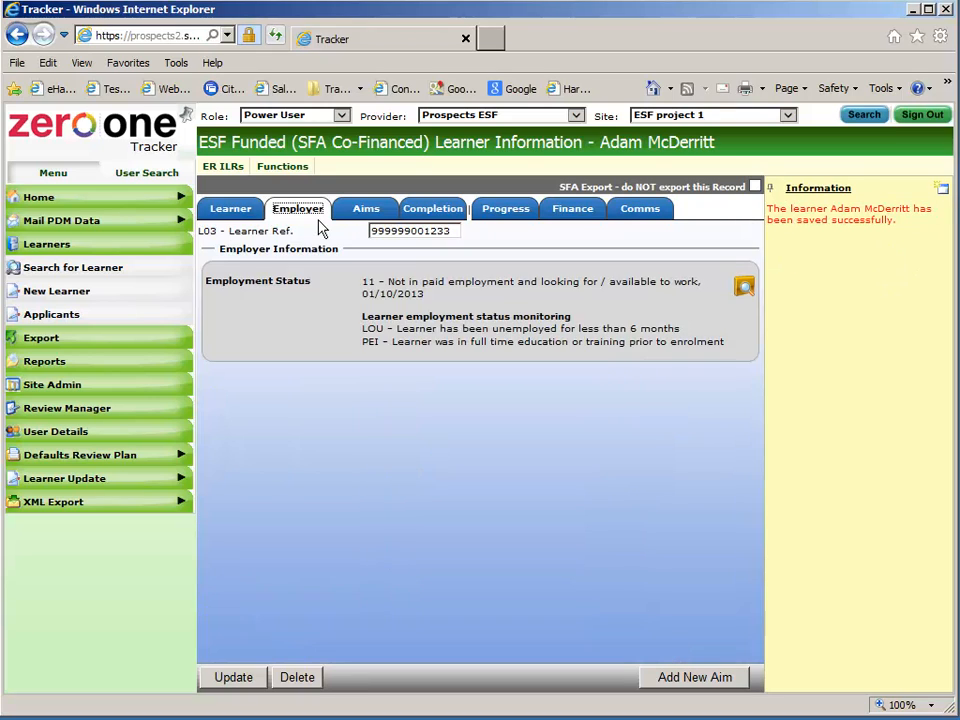
click(377, 222)
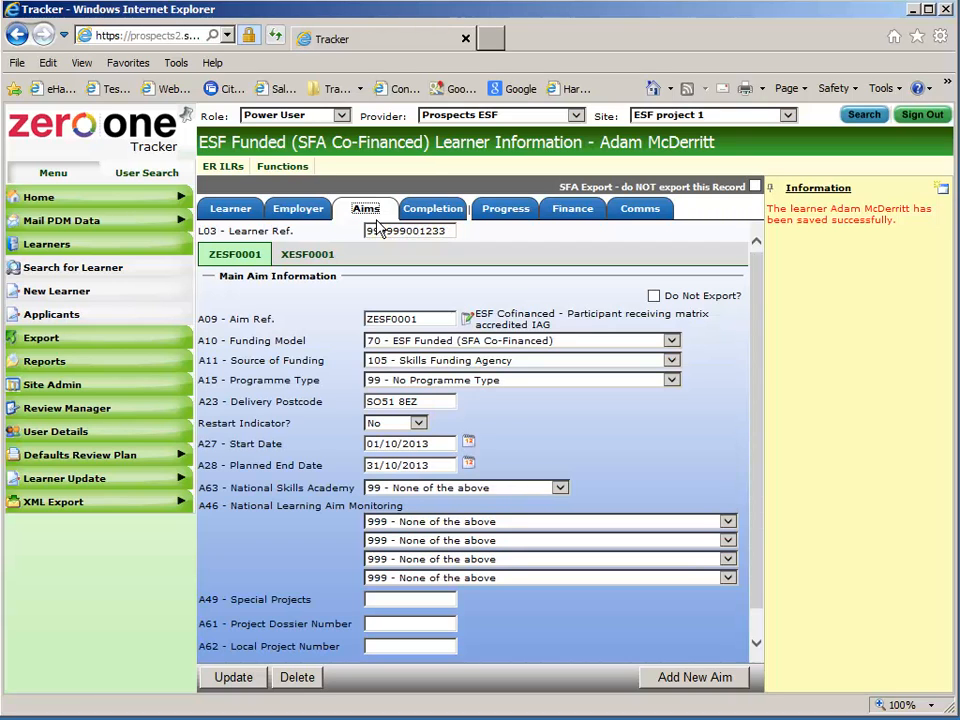
click(437, 226)
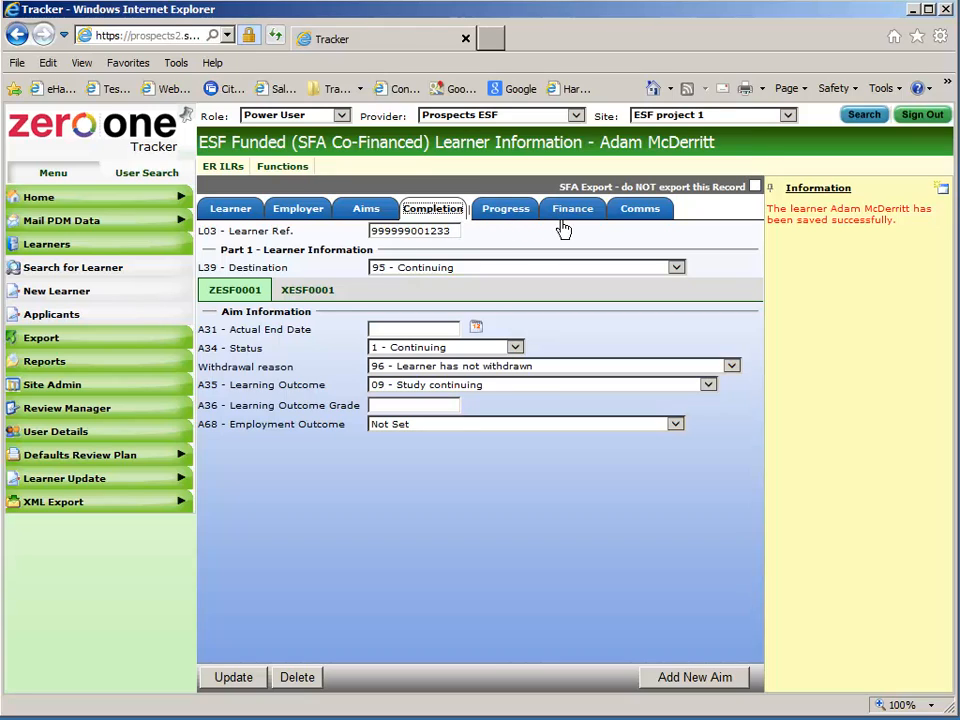
click(647, 226)
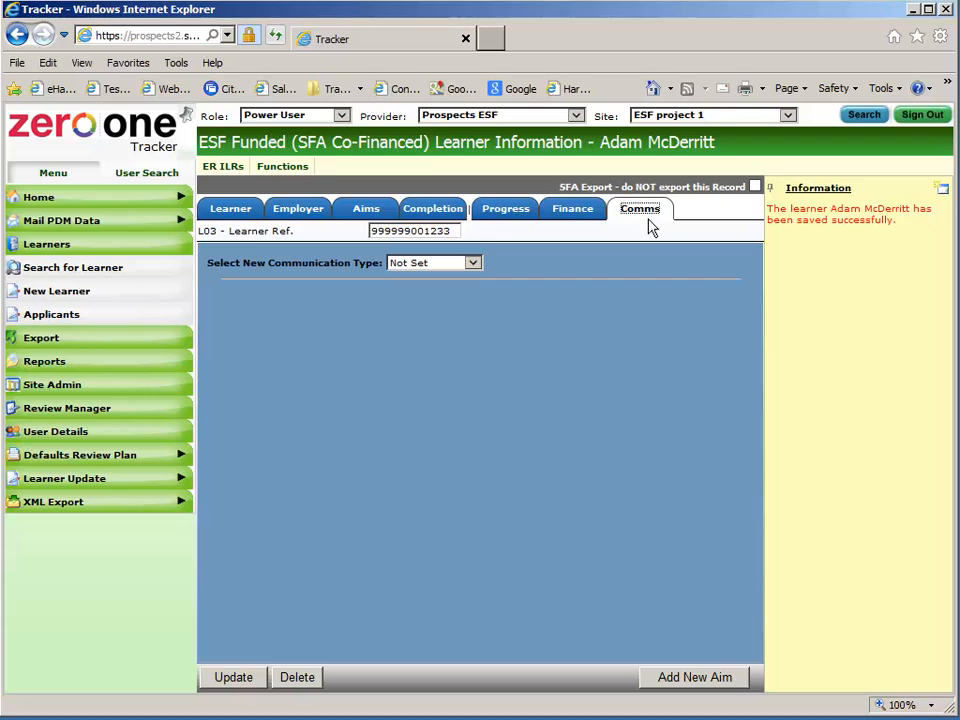
click(230, 214)
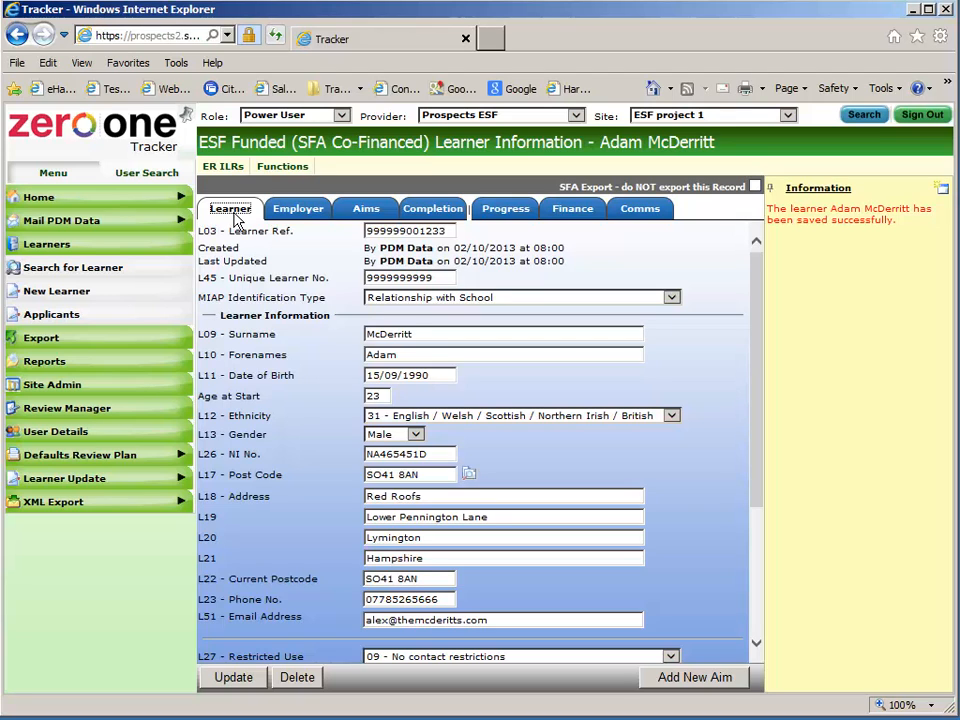
Search for the learner by surname, check their record and aims, then go back Home
click(110, 206)
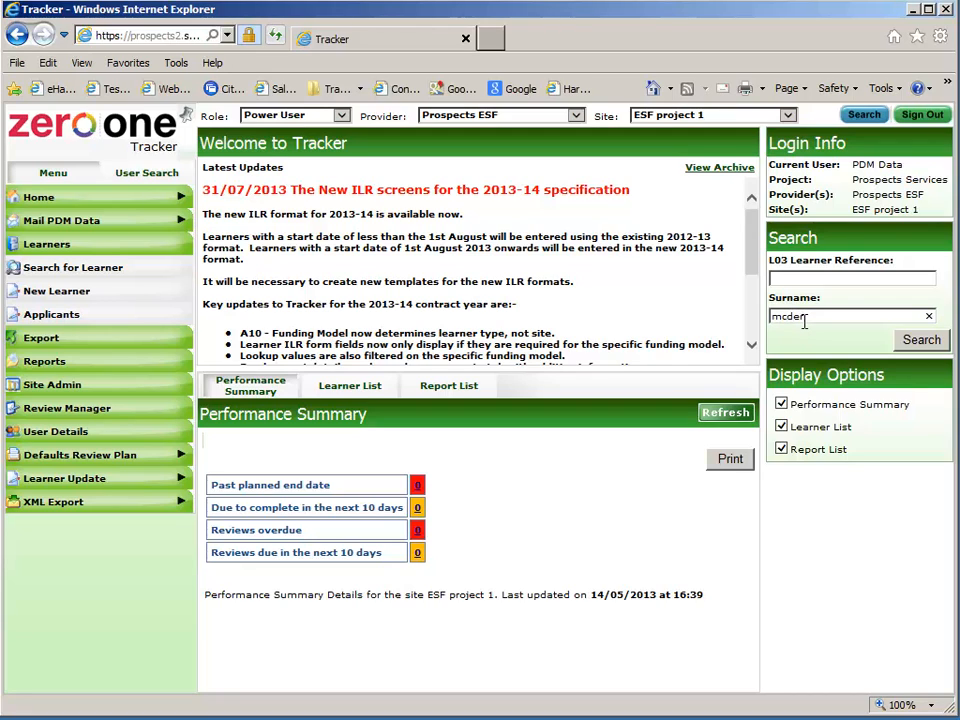
key(Return)
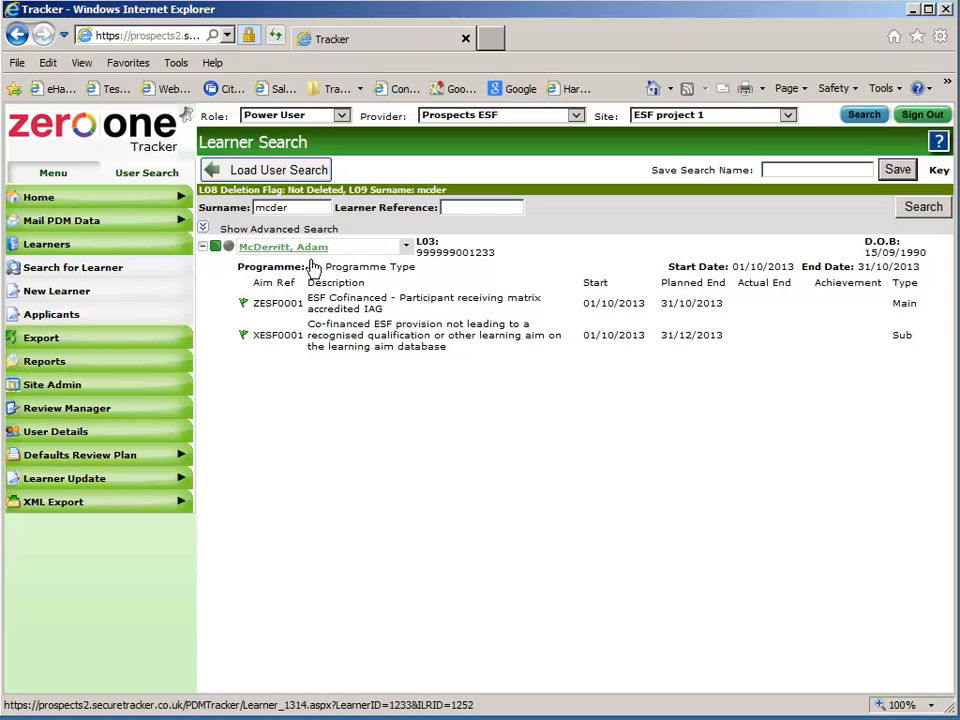
drag(254, 309, 299, 312)
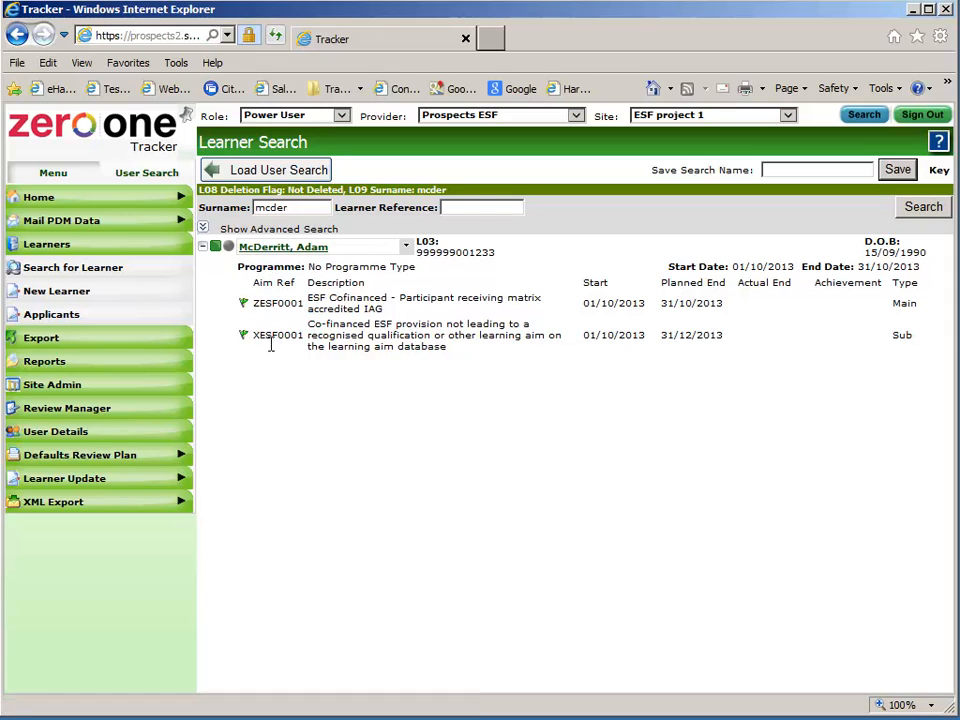
double_click(270, 344)
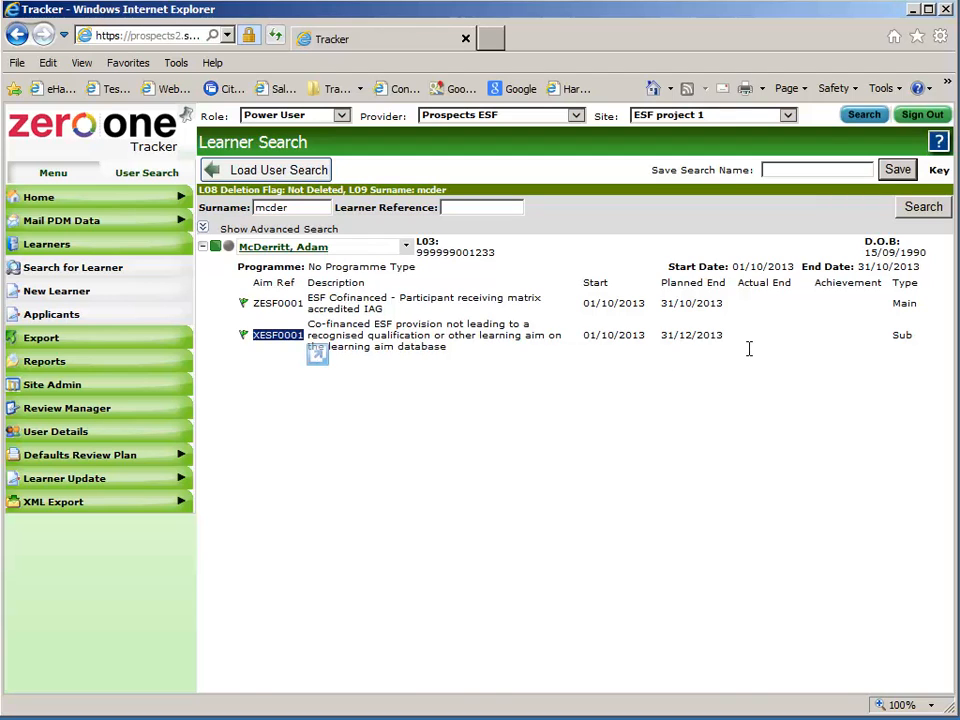
click(289, 248)
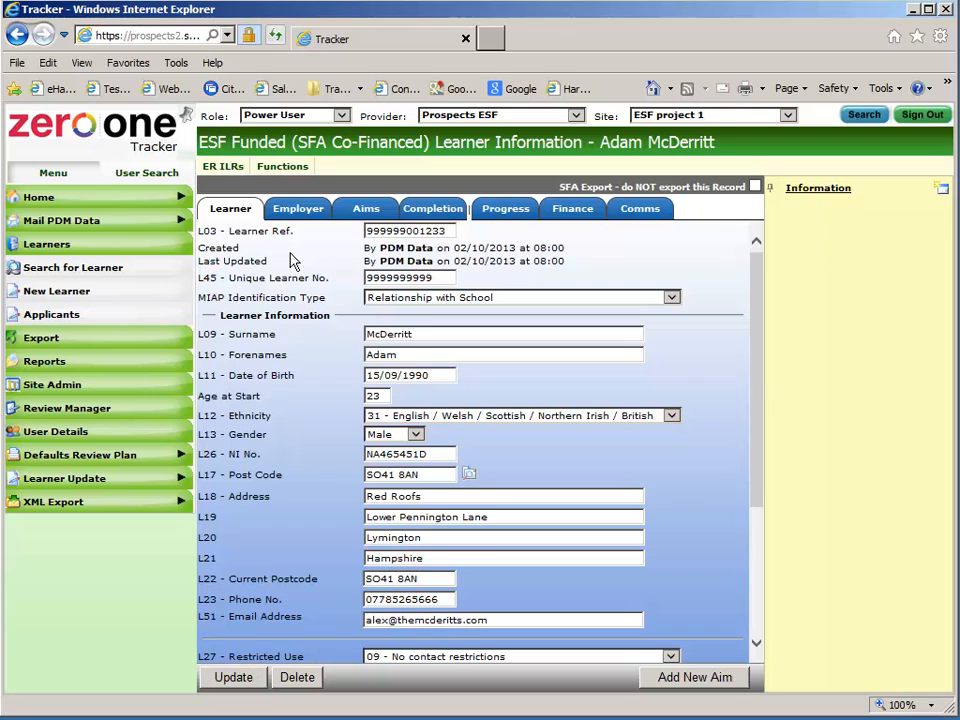
click(368, 210)
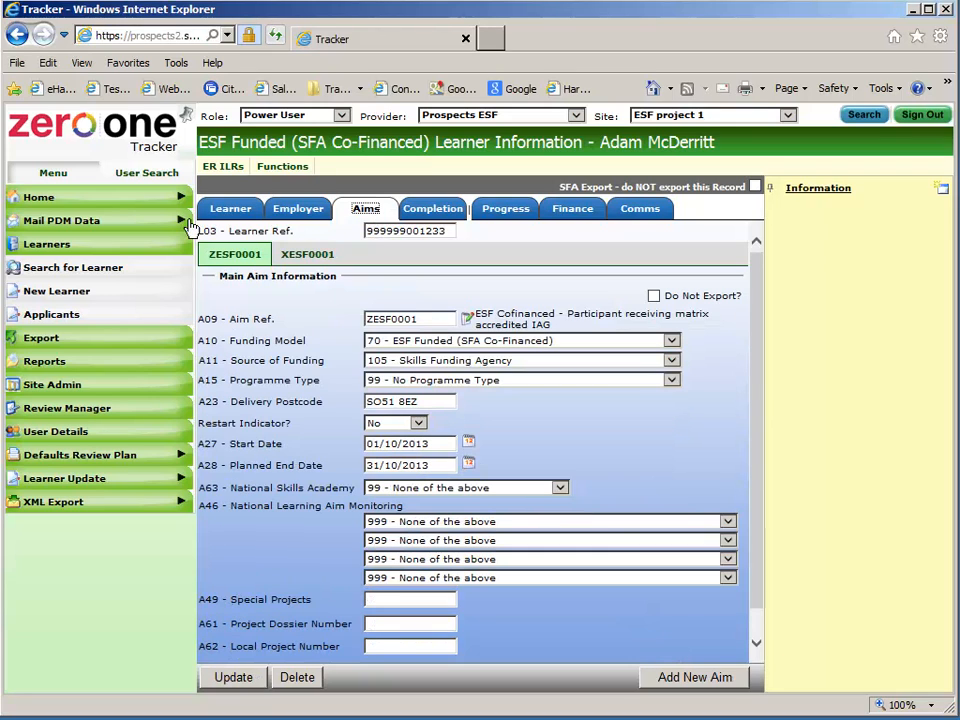
click(105, 199)
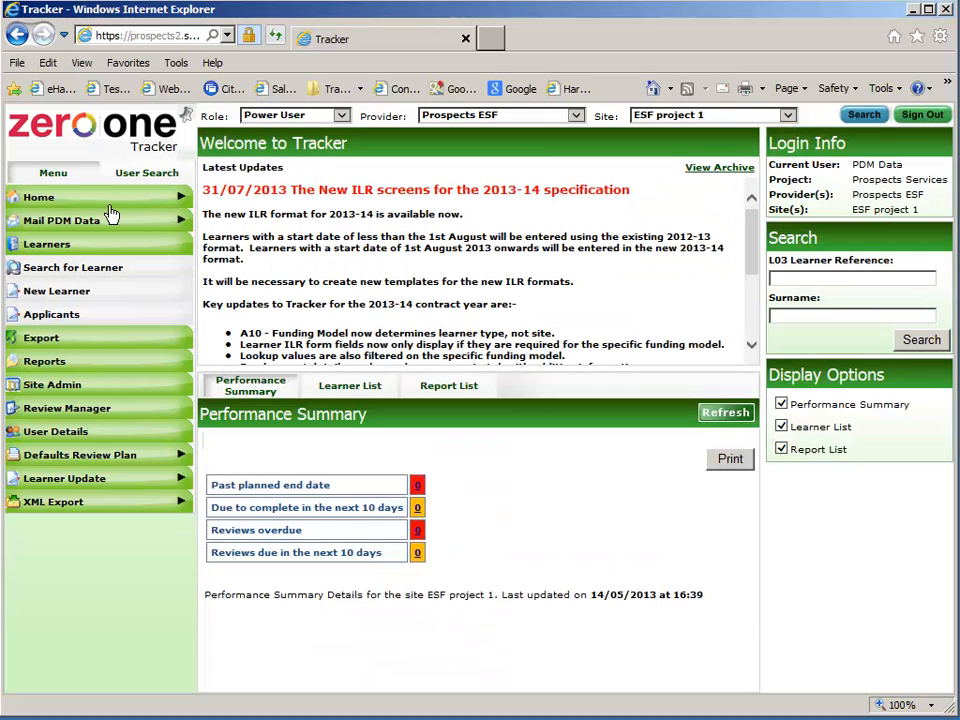
Start a new report based on Learning Aims 2012-13 (global) as a Detailed List
click(103, 366)
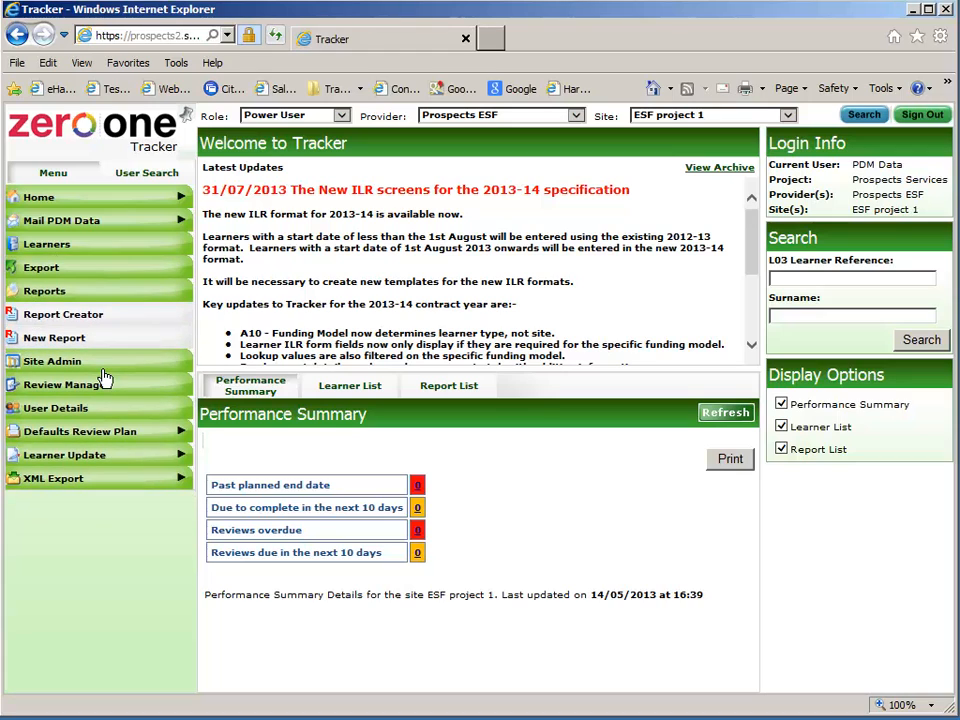
click(105, 349)
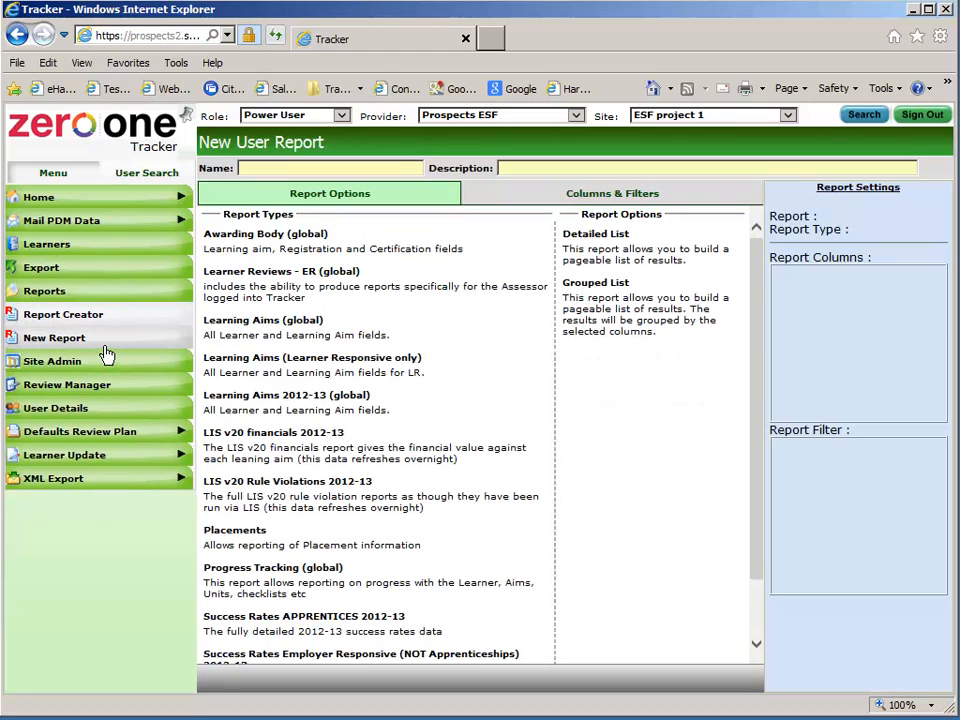
click(294, 395)
scroll(492, 420, down, 1)
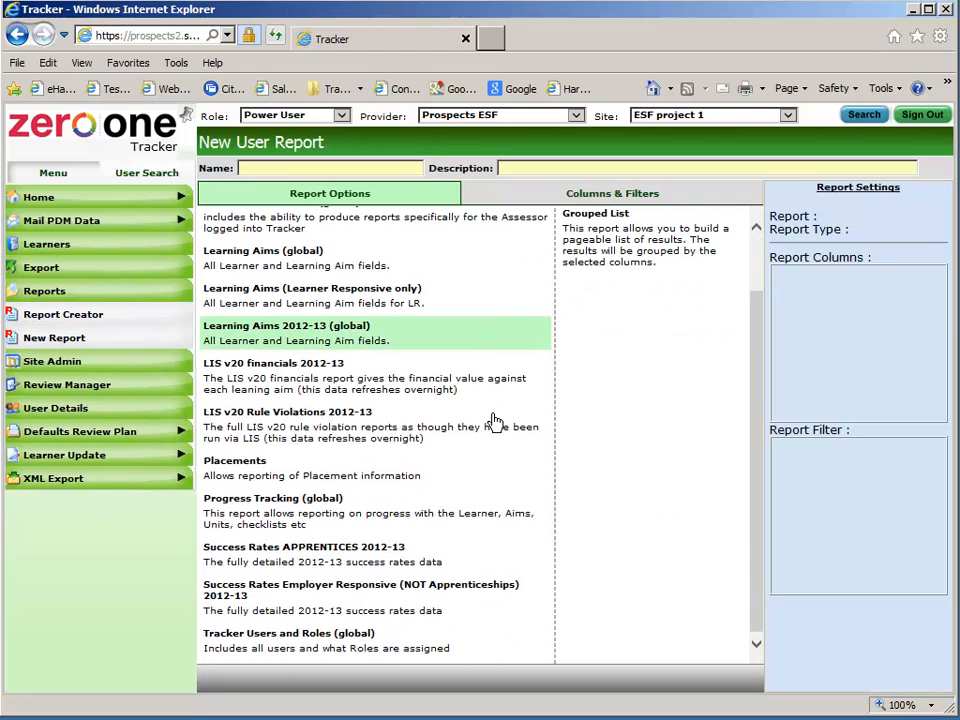
click(440, 427)
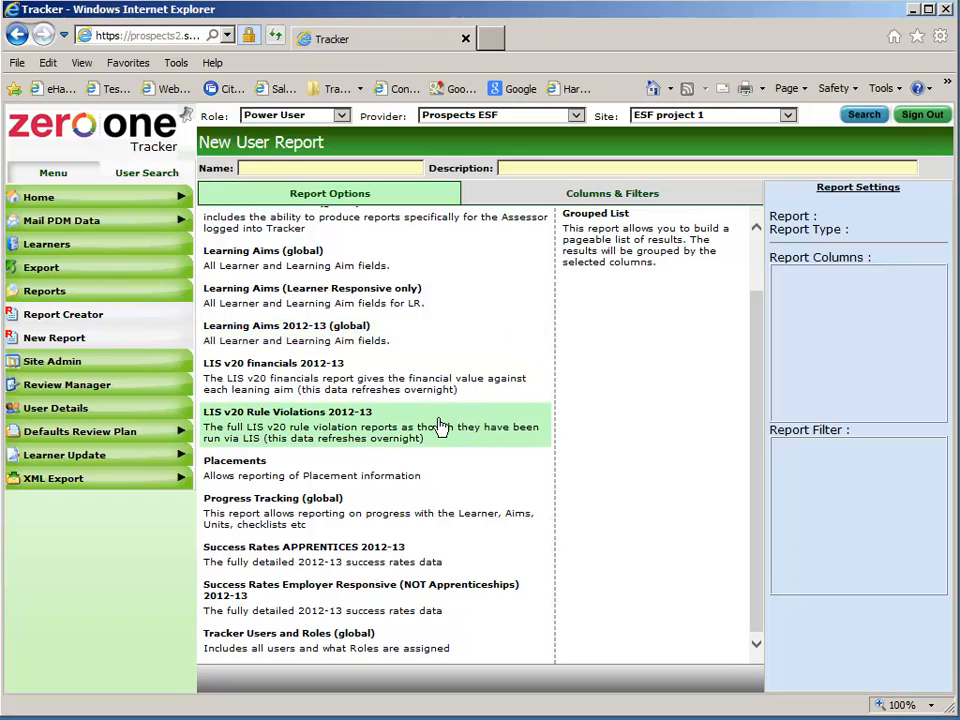
click(311, 339)
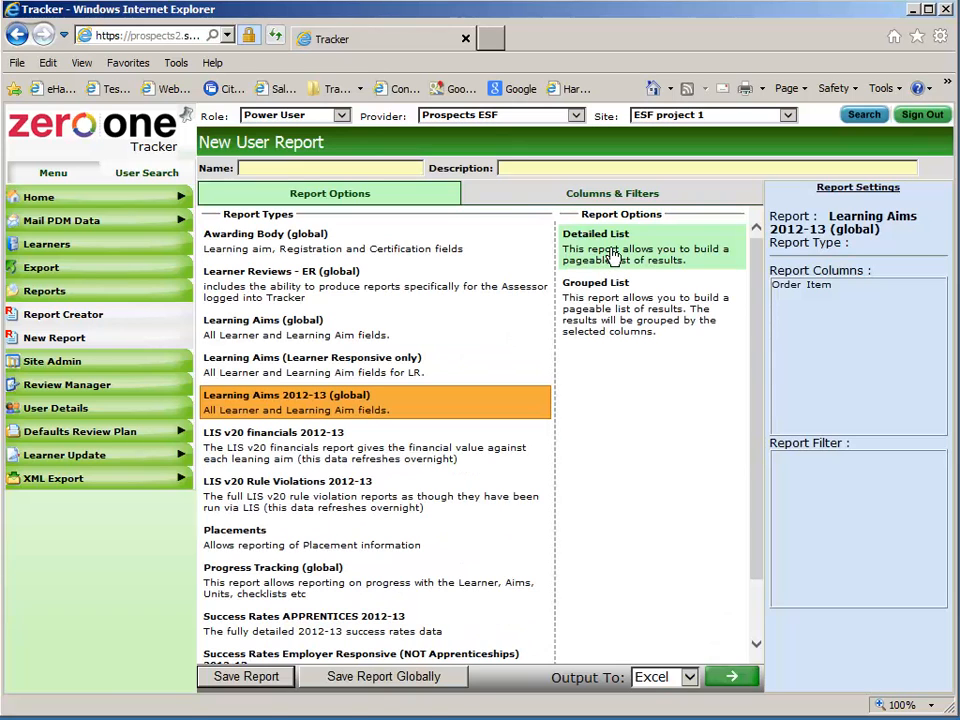
click(605, 240)
Add columns Site, ULIN, L09 Surname, A09 Description, A27 Start date, A28 and A31 end dates
click(566, 196)
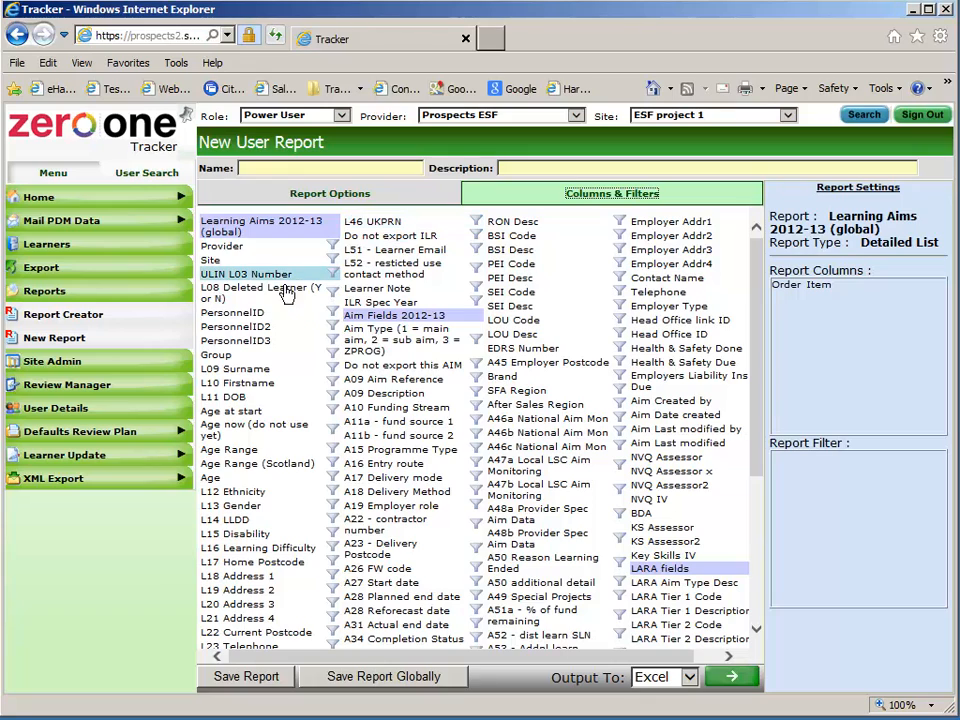
click(252, 263)
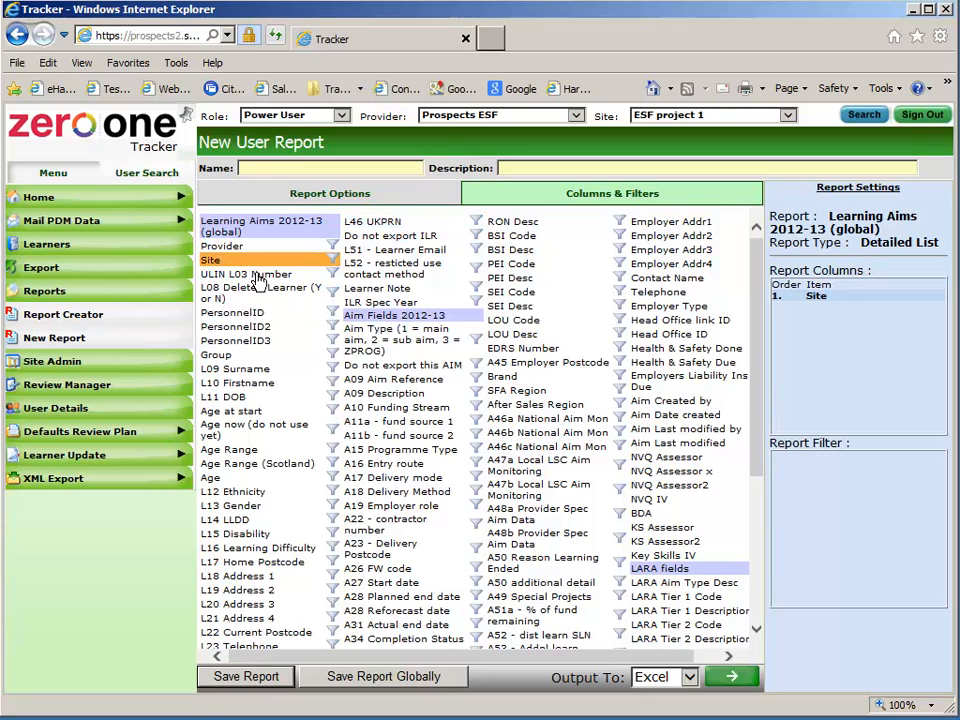
click(255, 279)
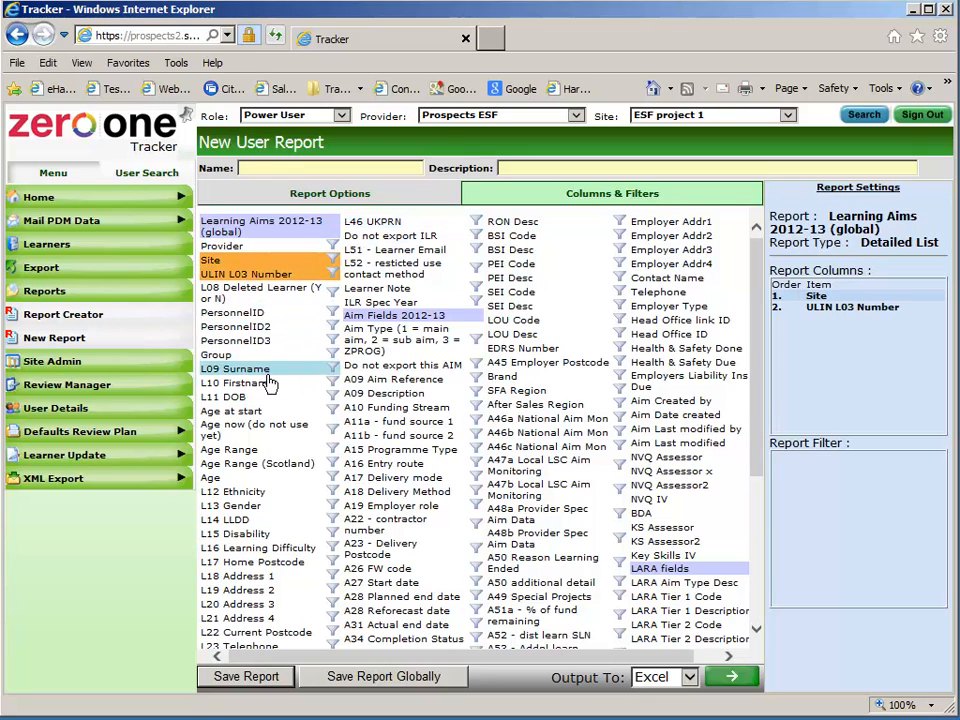
click(254, 368)
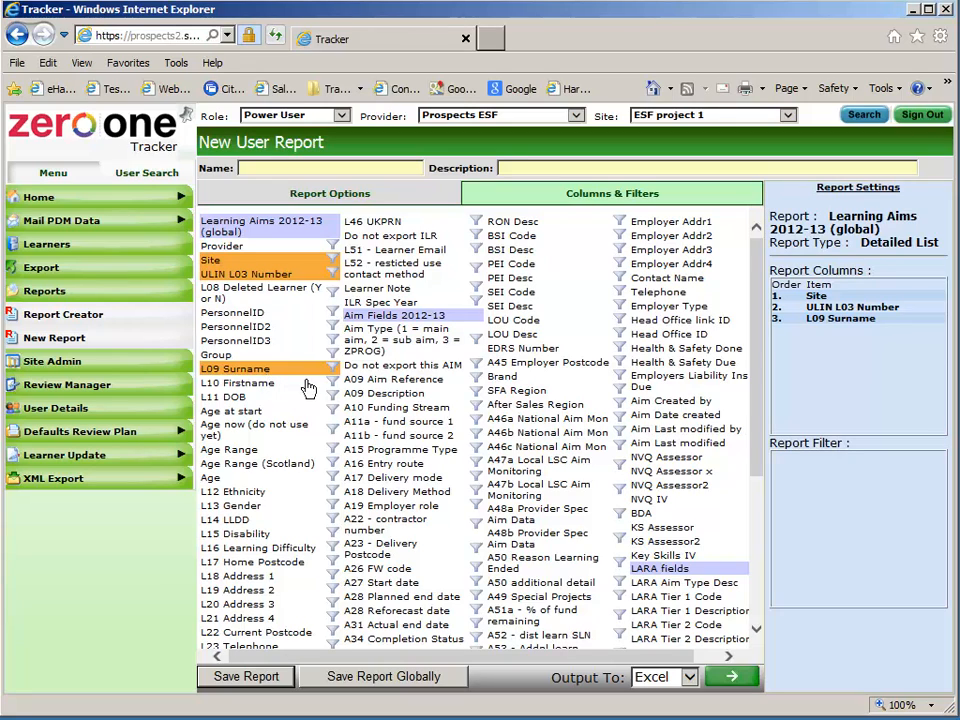
click(398, 395)
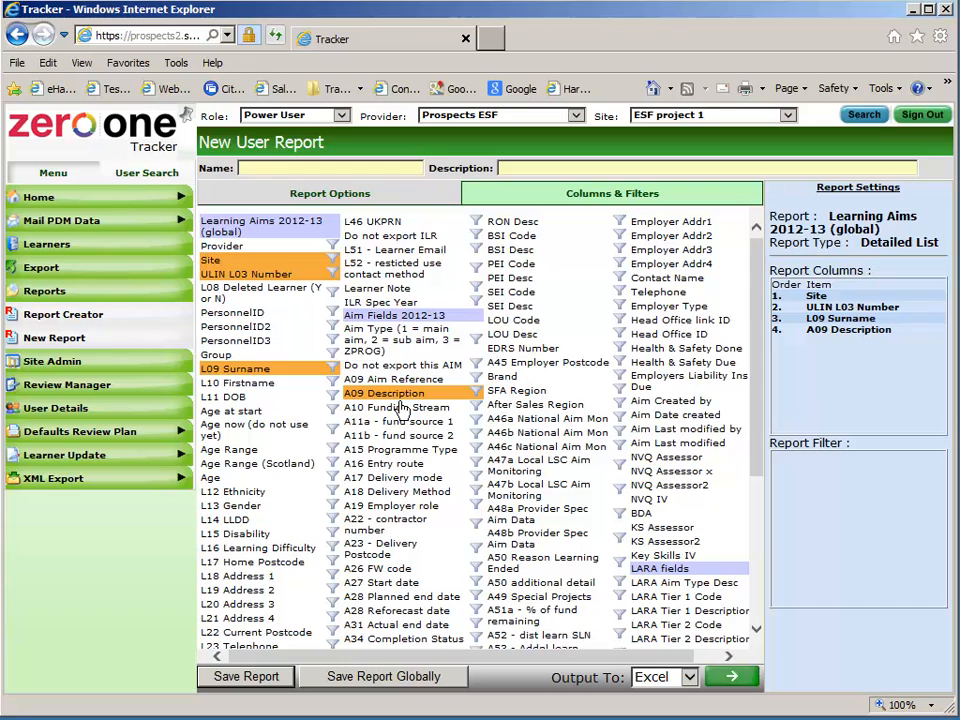
click(395, 583)
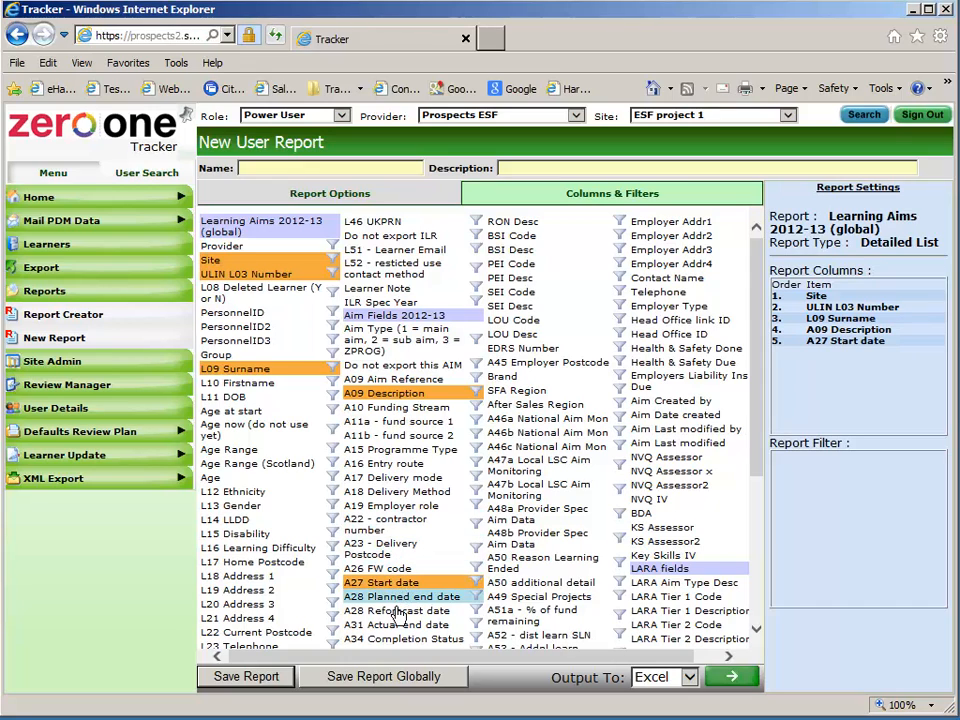
click(397, 624)
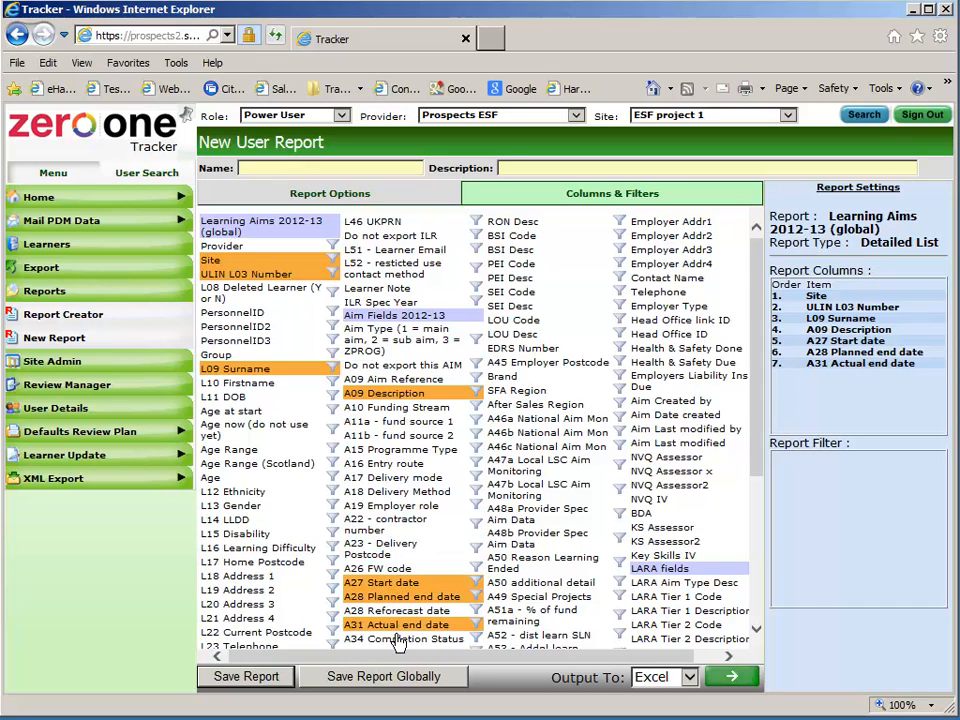
Add an L09 Surname 'starts with' filter using the learner's surname prefix and save it
click(340, 378)
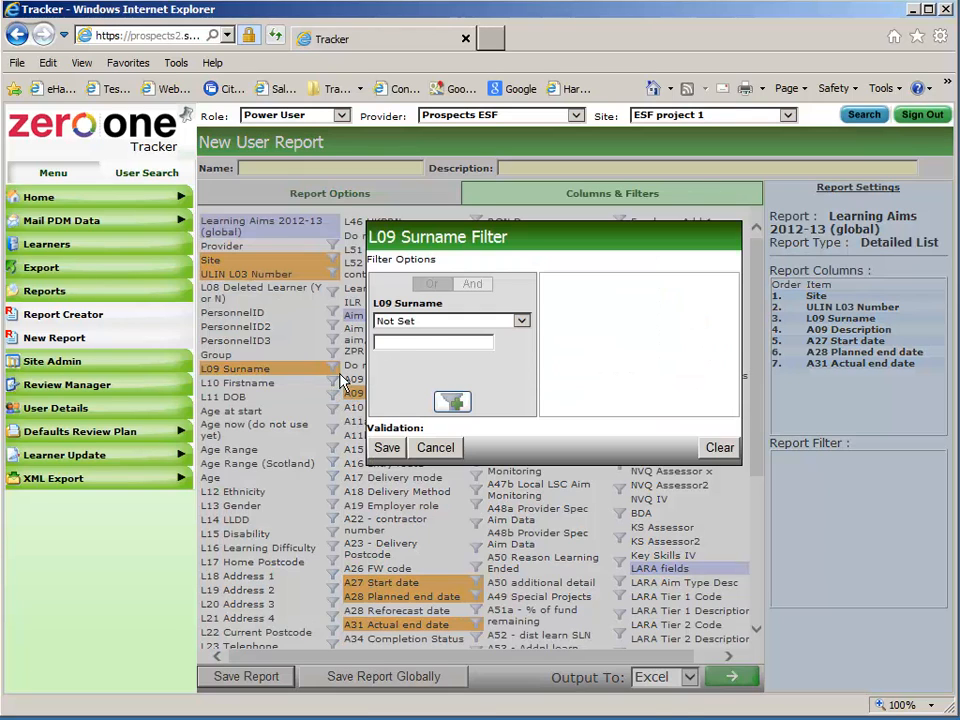
click(437, 322)
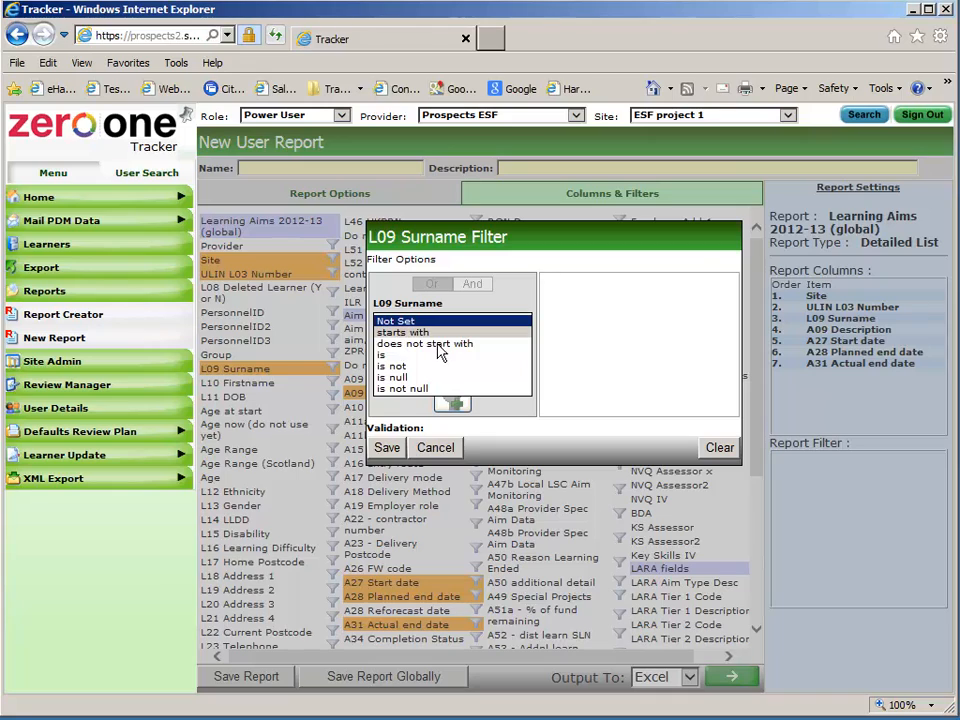
click(437, 336)
click(425, 345)
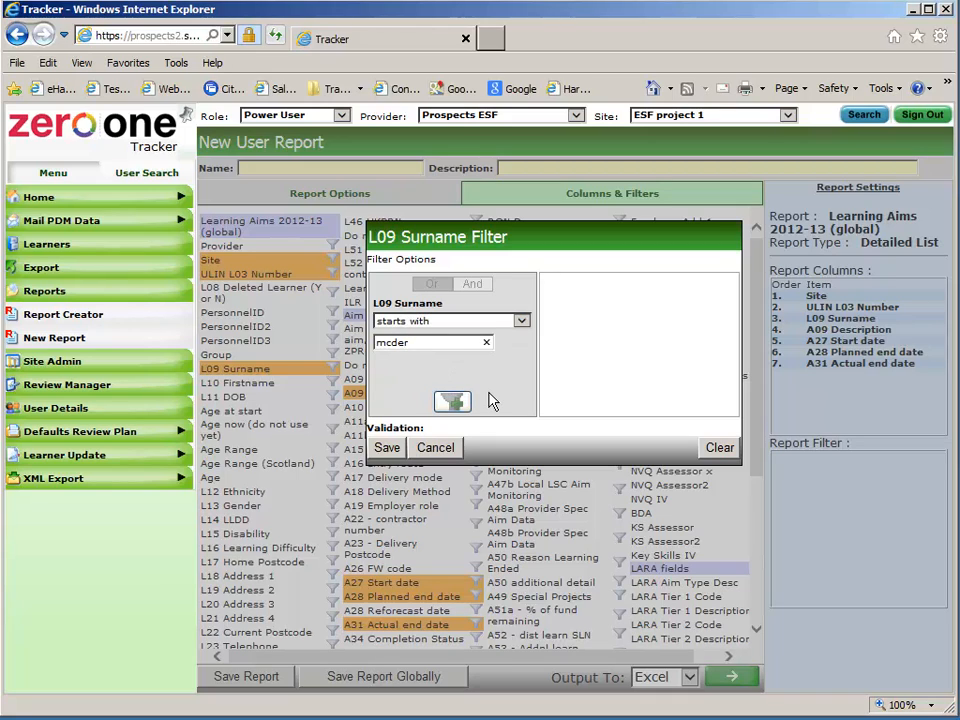
click(455, 402)
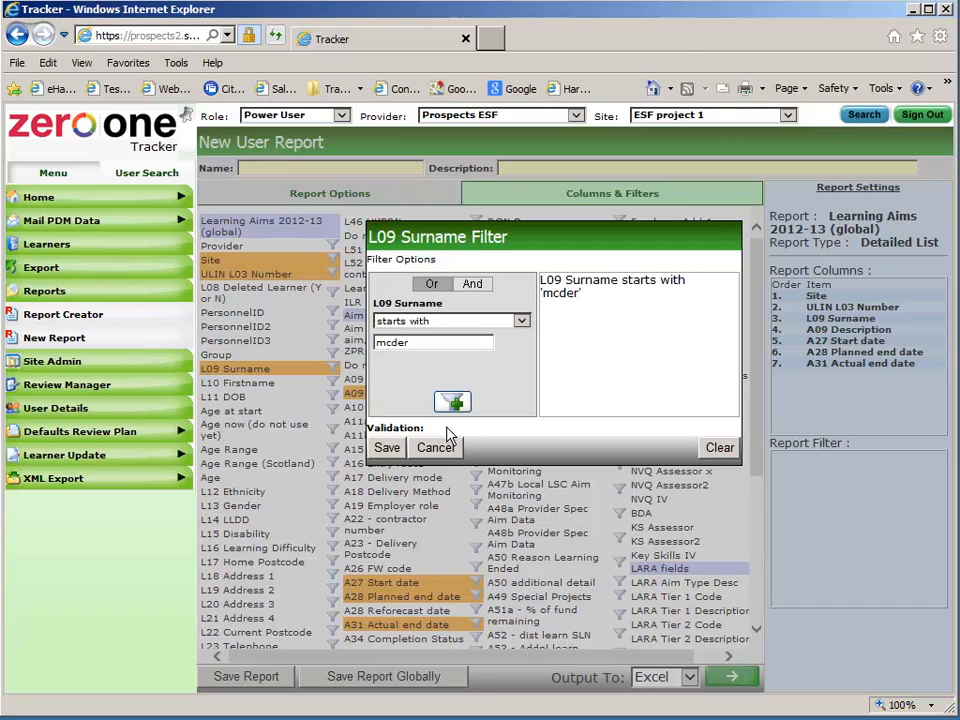
click(390, 449)
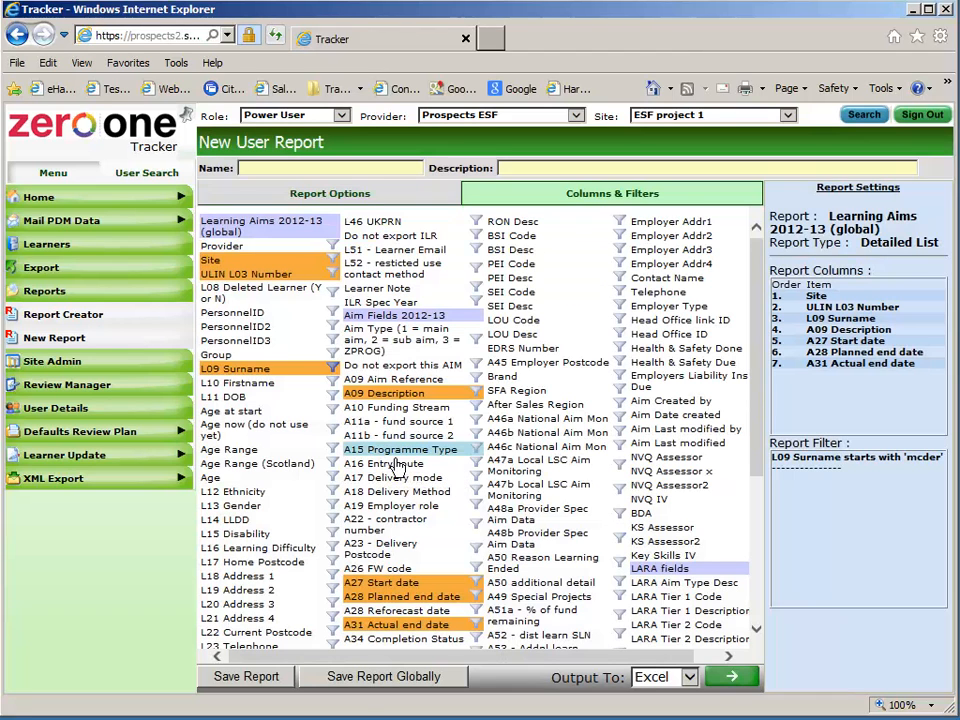
Output the filtered report to Excel and open the downloaded UserReport_02102013_82.xls
click(733, 687)
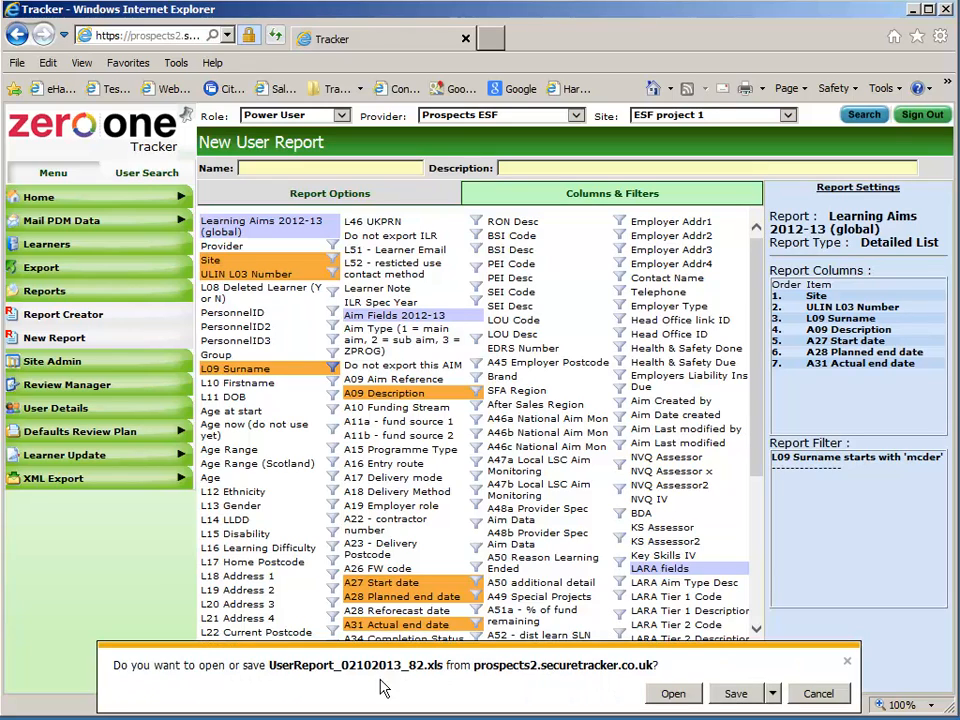
click(675, 696)
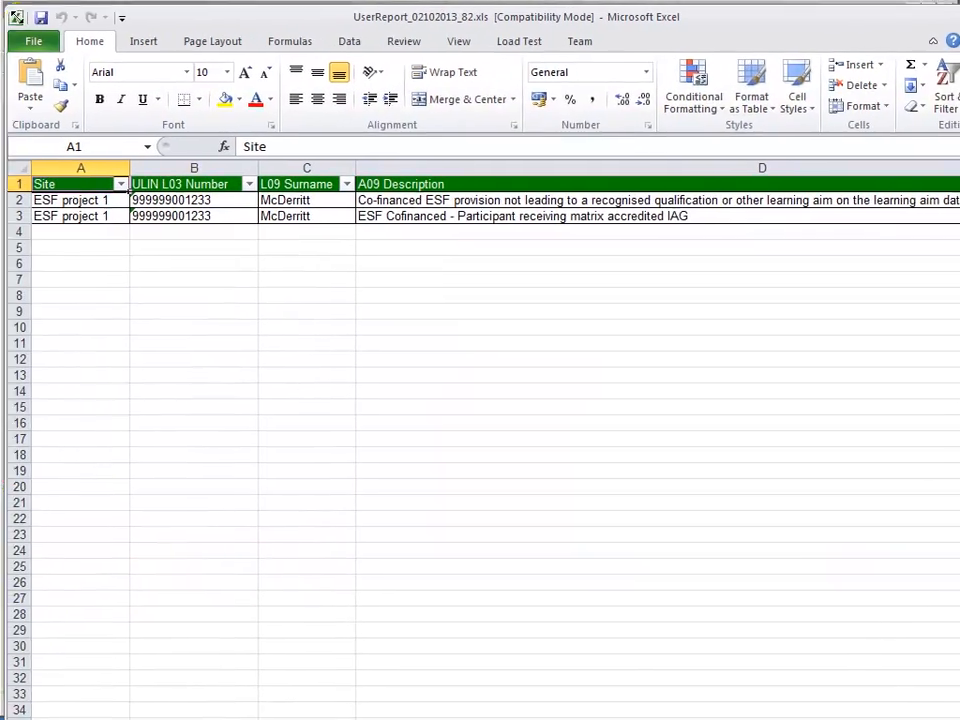
Review the two learning aim rows, narrow the A09 Description column, then close Excel without saving
click(94, 207)
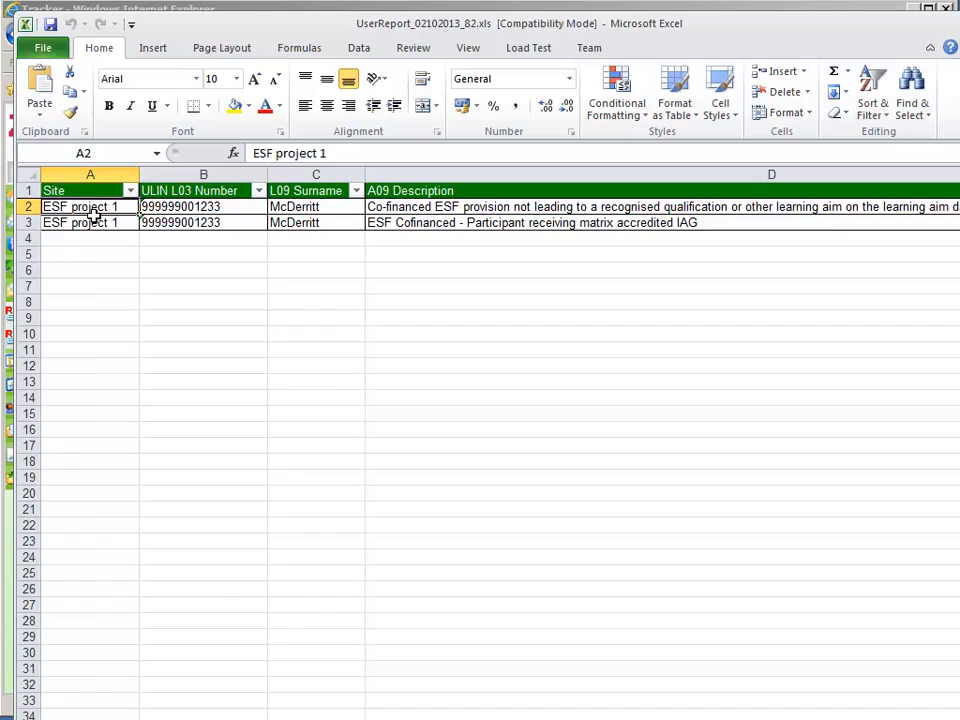
click(45, 220)
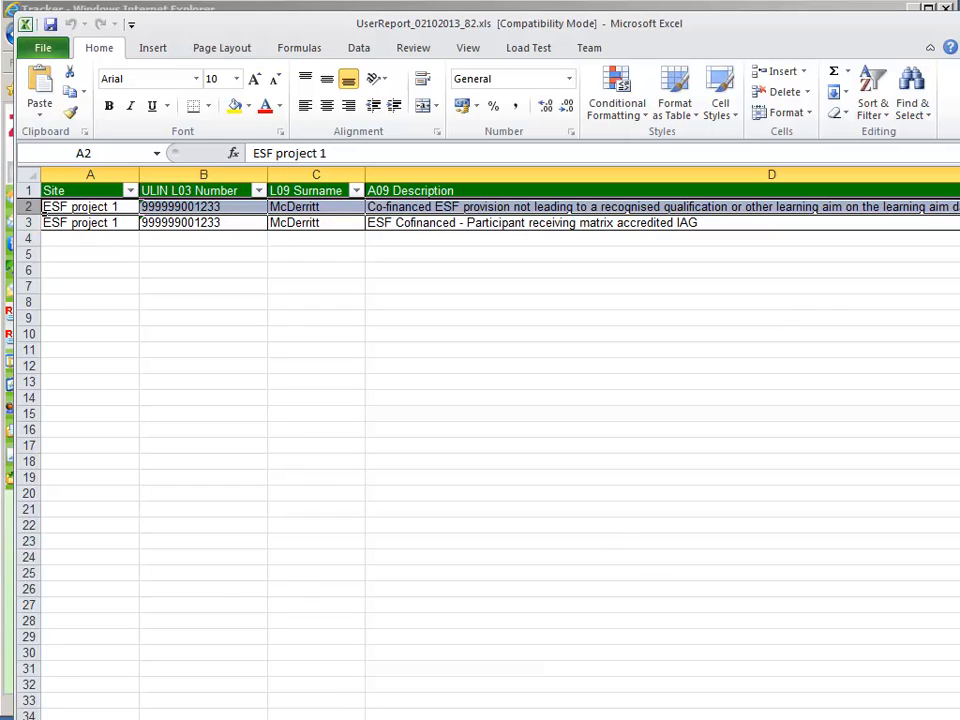
scroll(872, 207, right, 3)
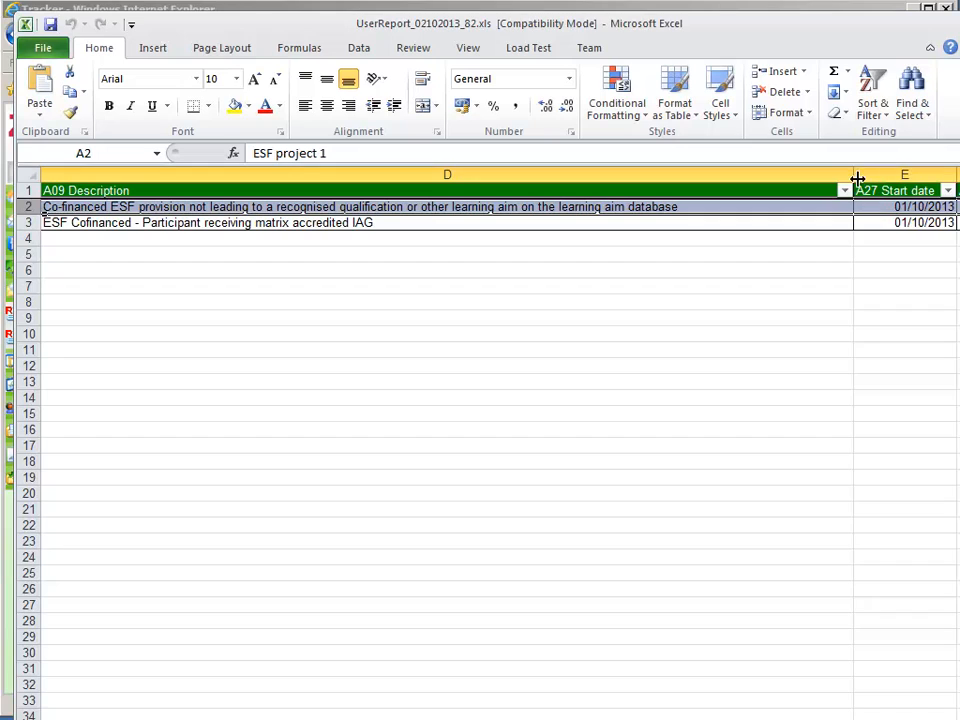
drag(863, 178, 407, 180)
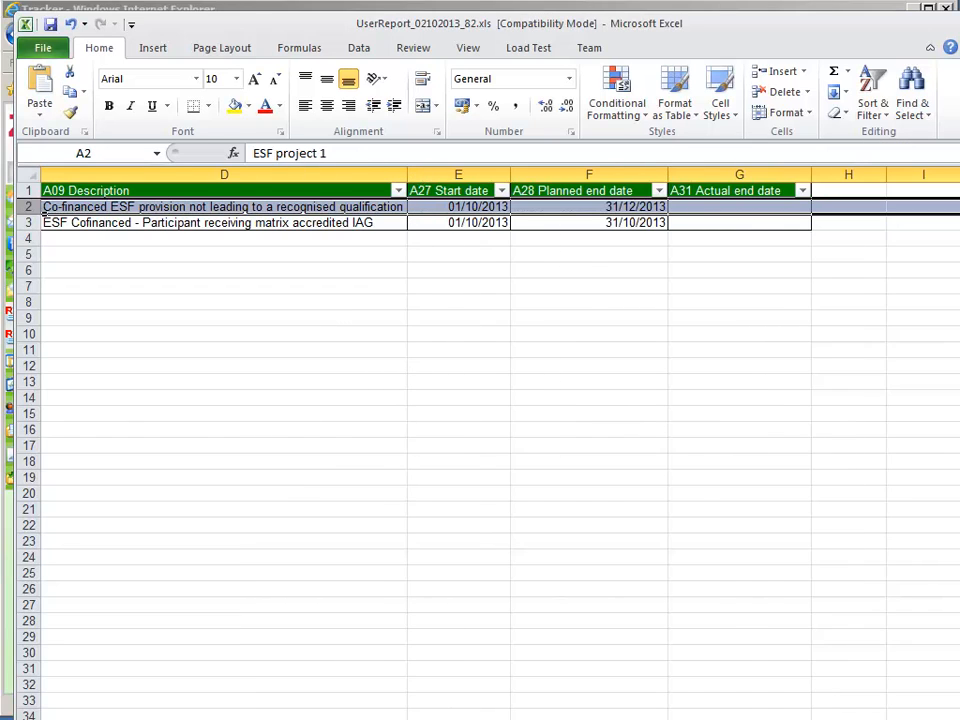
scroll(43, 212, left, 1)
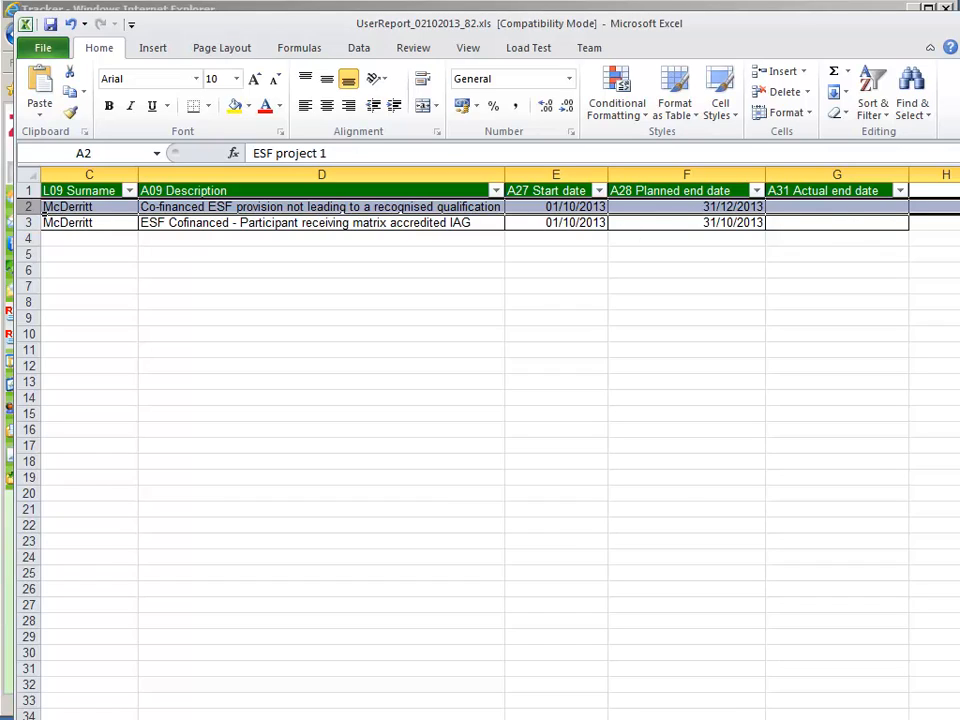
key(alt+F4)
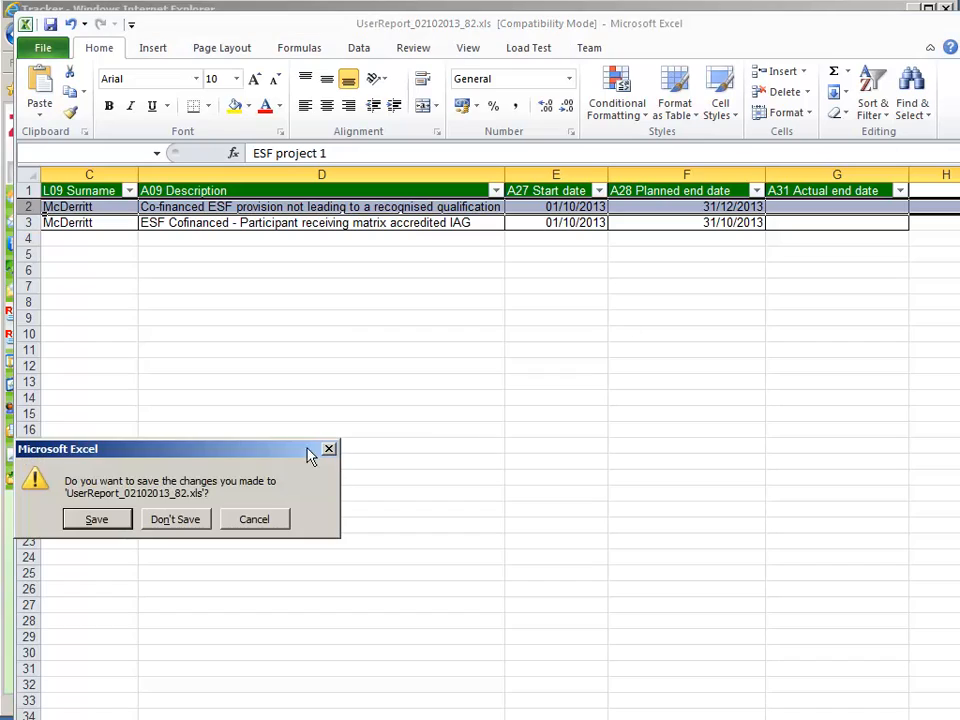
click(178, 524)
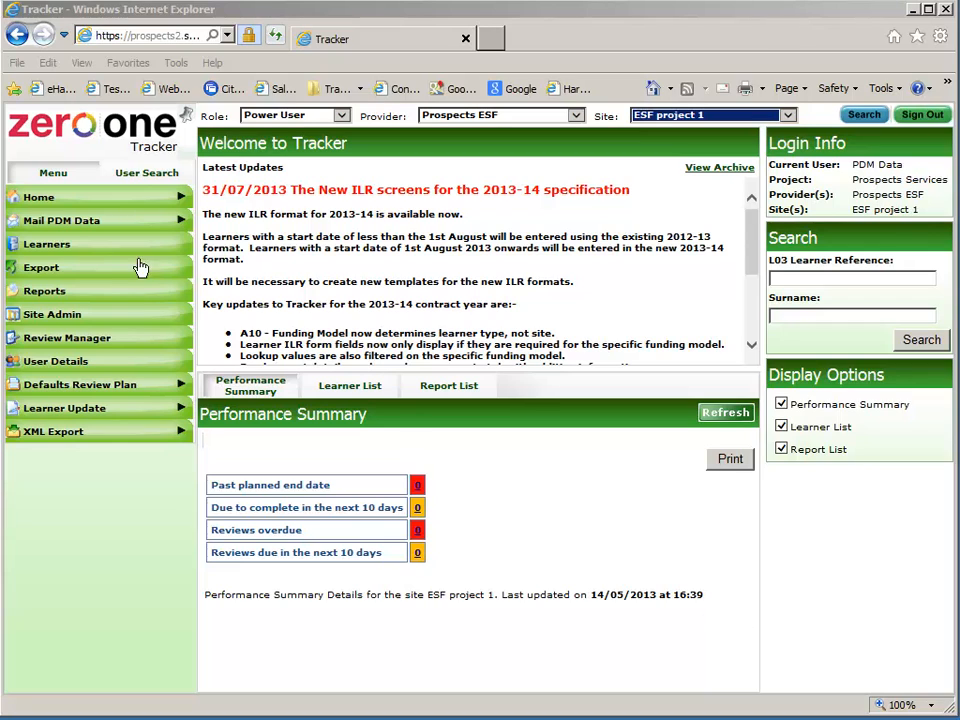
Set the SFA Export to 2013-14, ER providers, Period 03 and create the ILR export
click(96, 277)
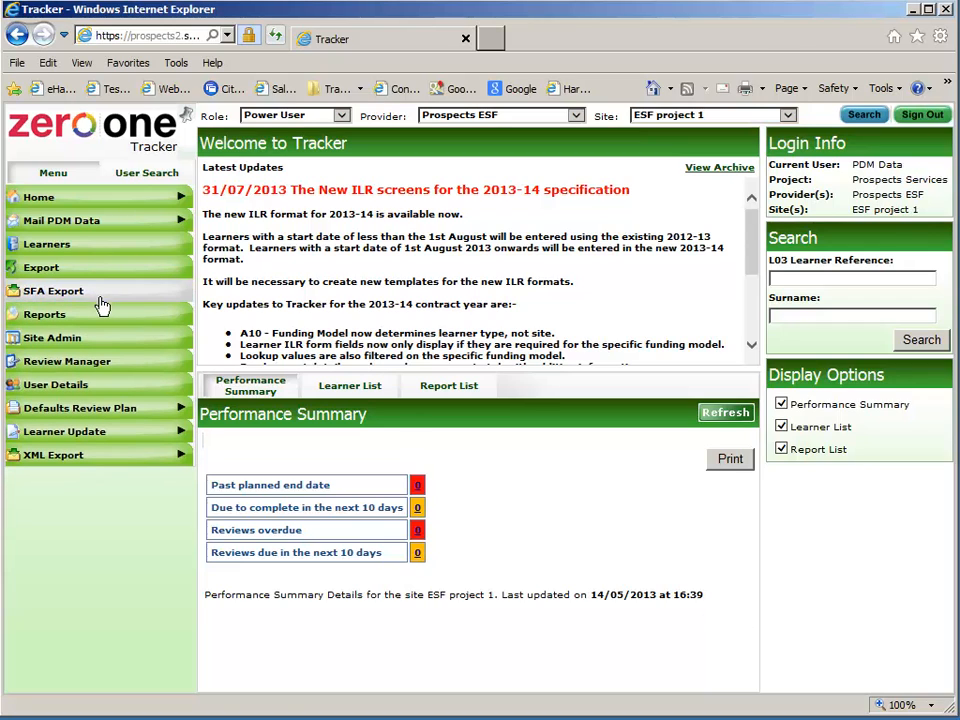
click(99, 294)
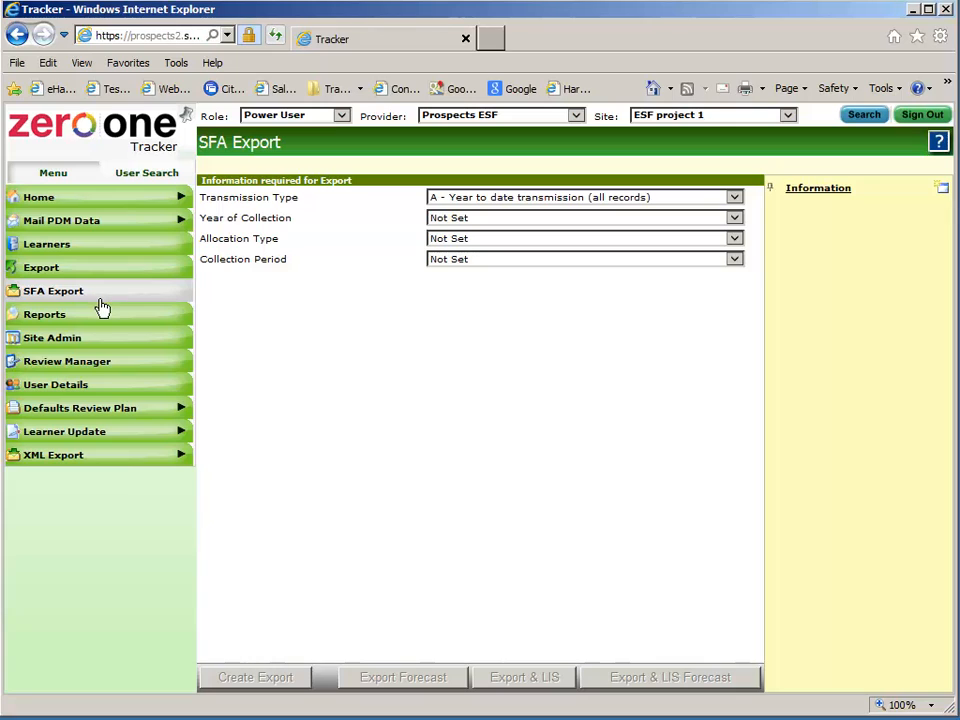
click(502, 221)
click(499, 297)
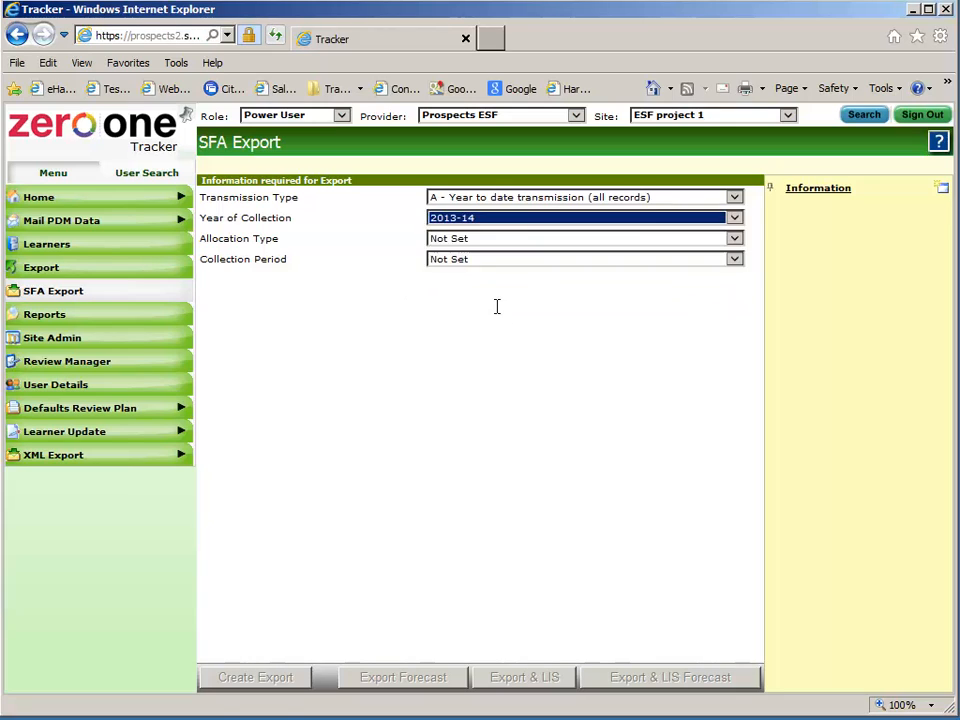
click(499, 243)
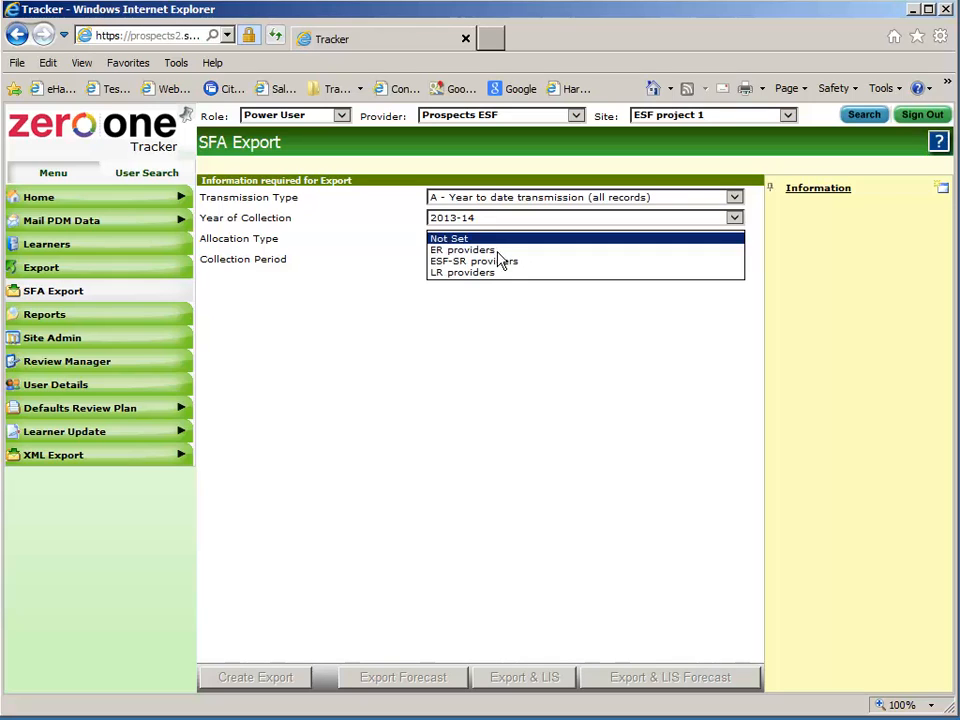
click(503, 250)
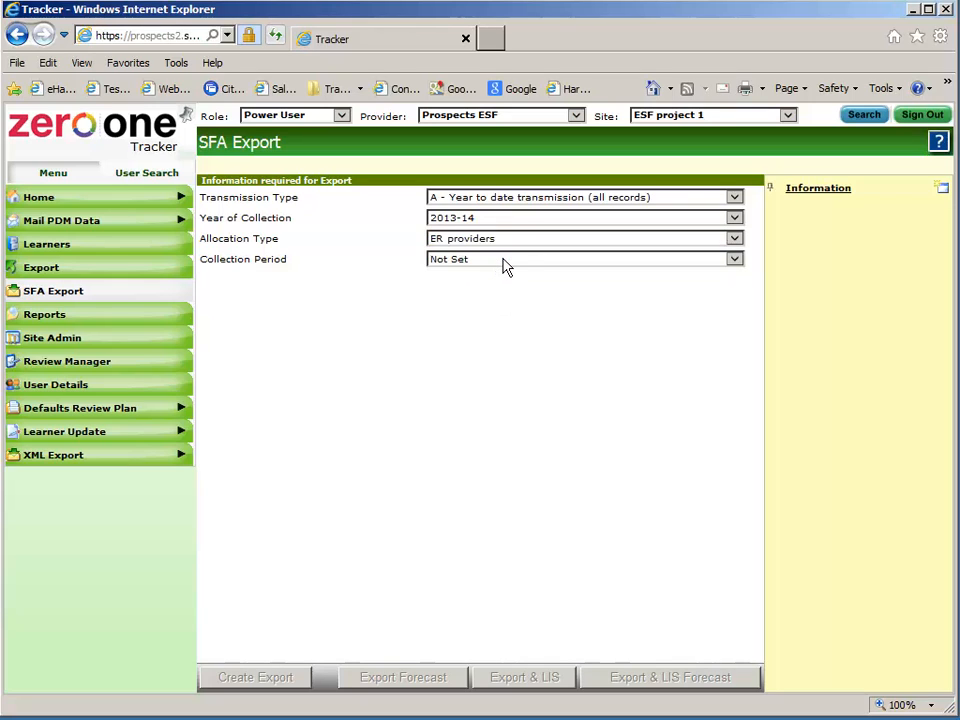
click(504, 260)
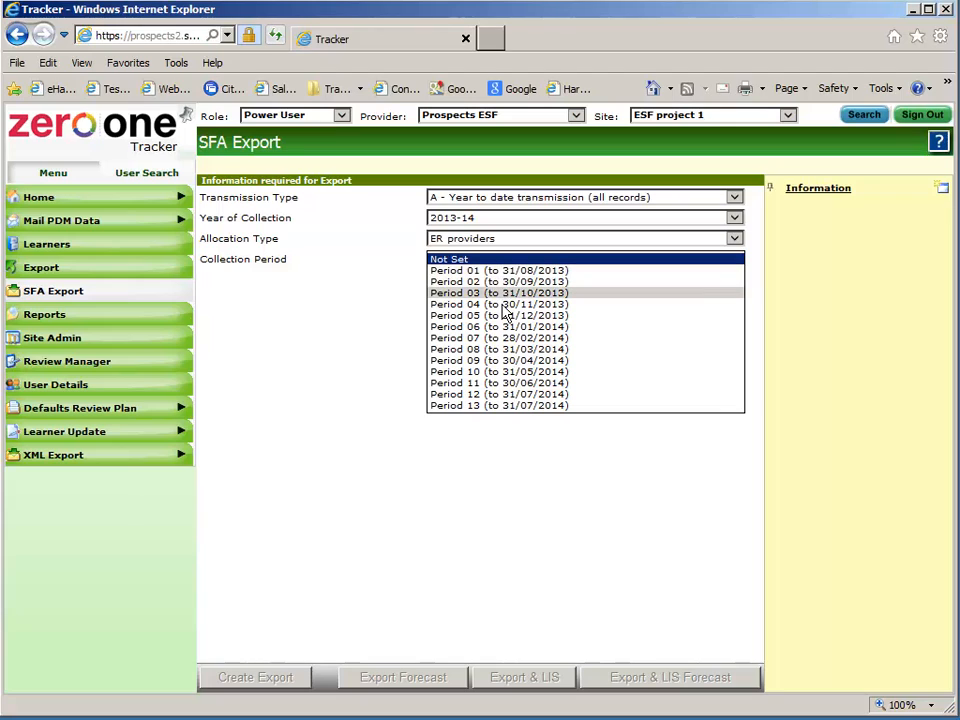
click(503, 295)
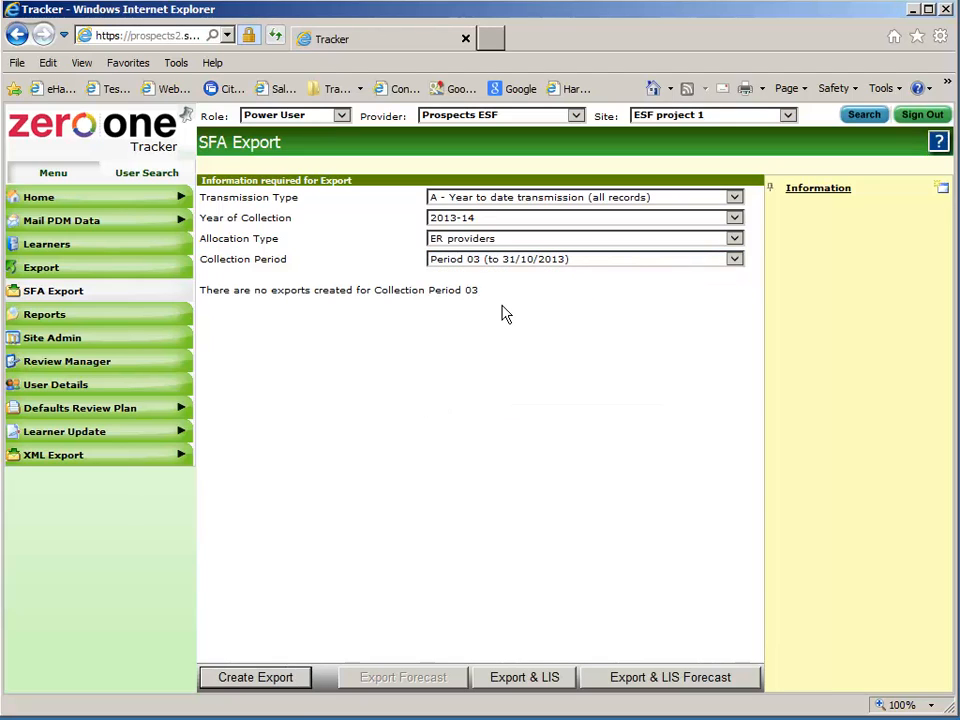
click(257, 680)
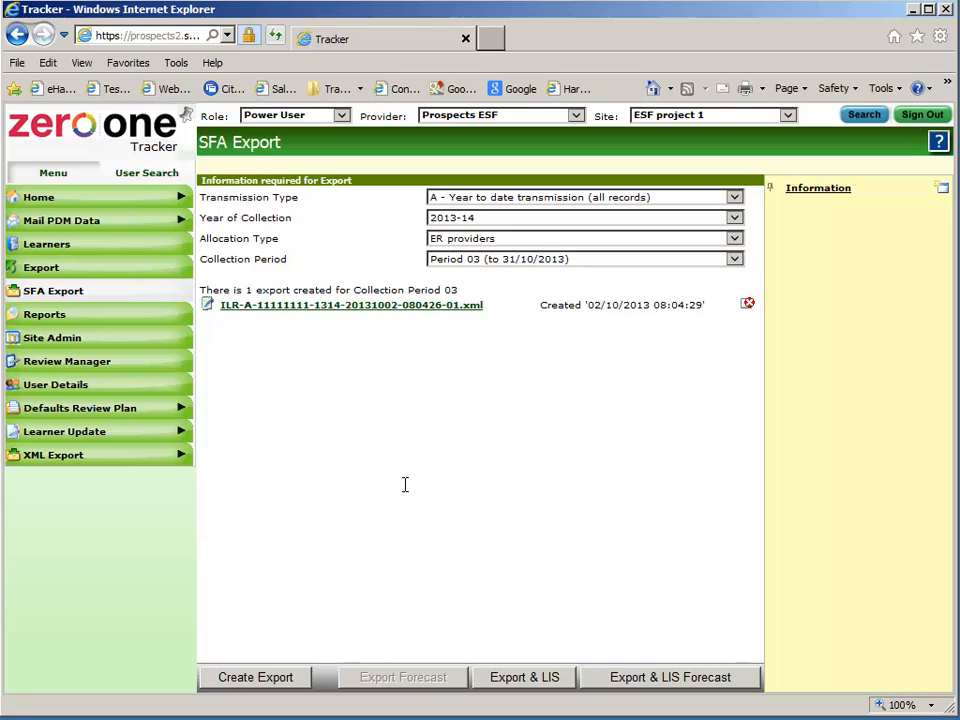
Check the creation date of the new Period 03 ILR export in the list
drag(588, 310, 696, 317)
click(644, 322)
Delete the earlier export file and switch the user role to Project Admin
click(748, 303)
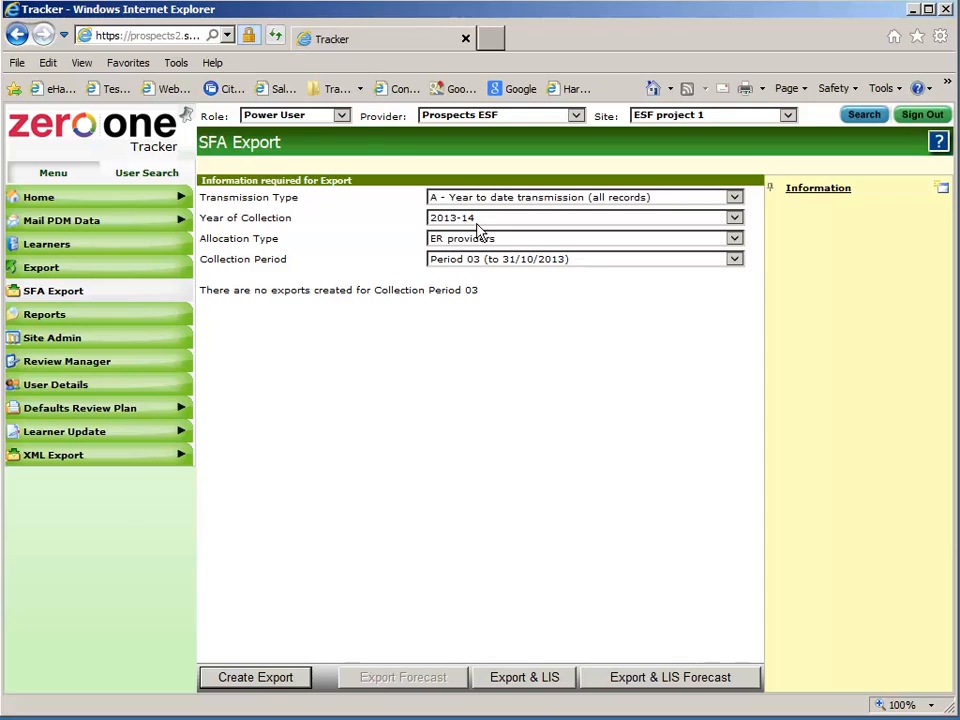
click(341, 117)
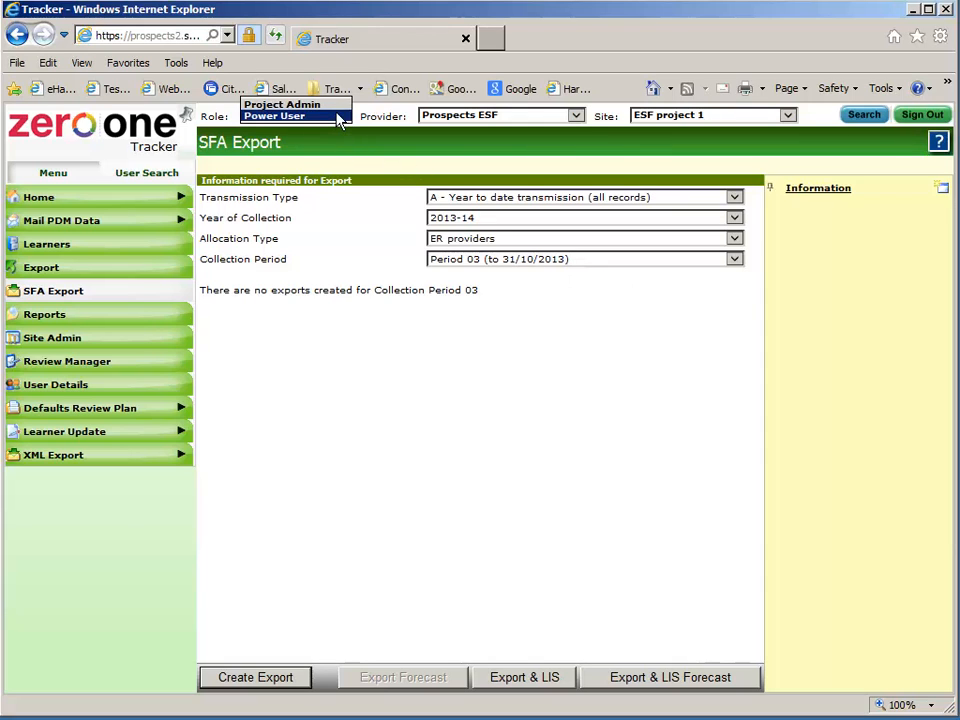
click(336, 105)
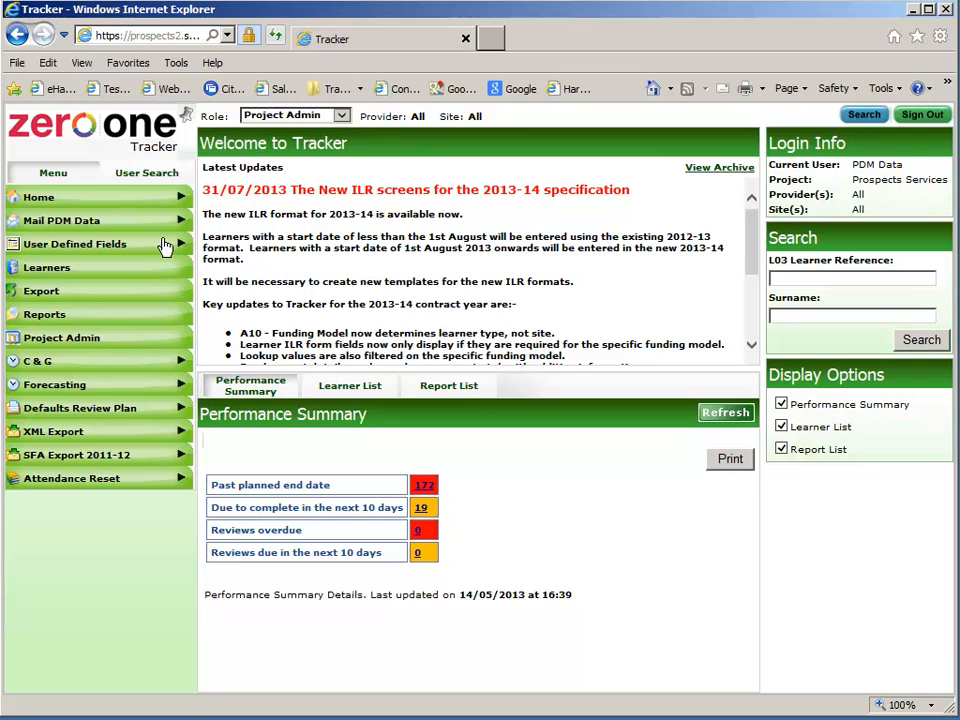
Set the SFA Export to collection year 2013-14, ER providers, Collection Period 03
click(111, 296)
click(116, 318)
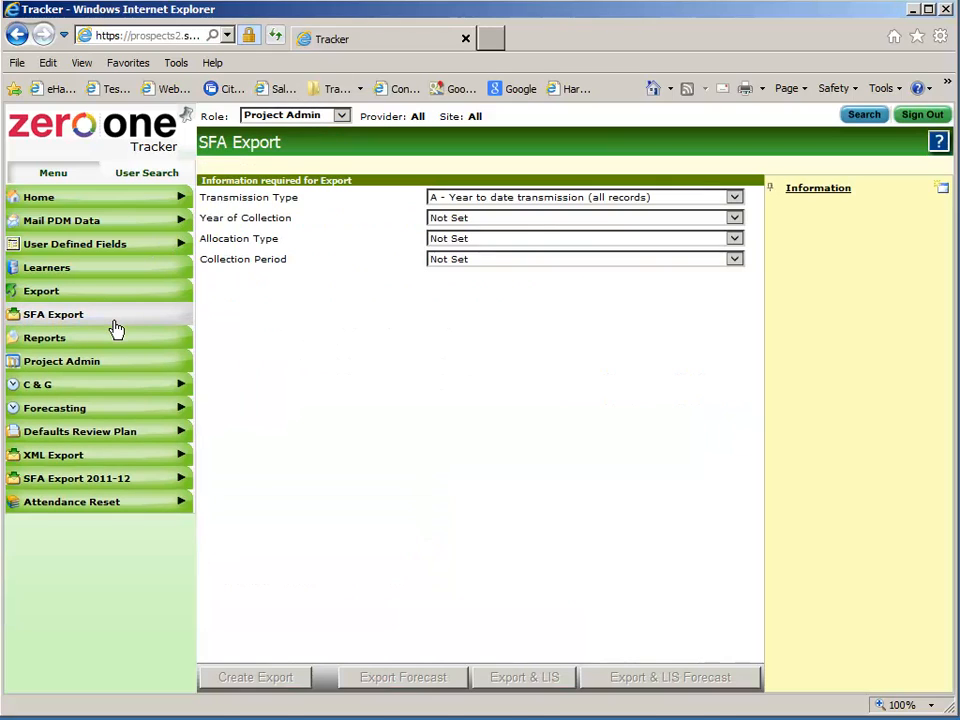
click(495, 224)
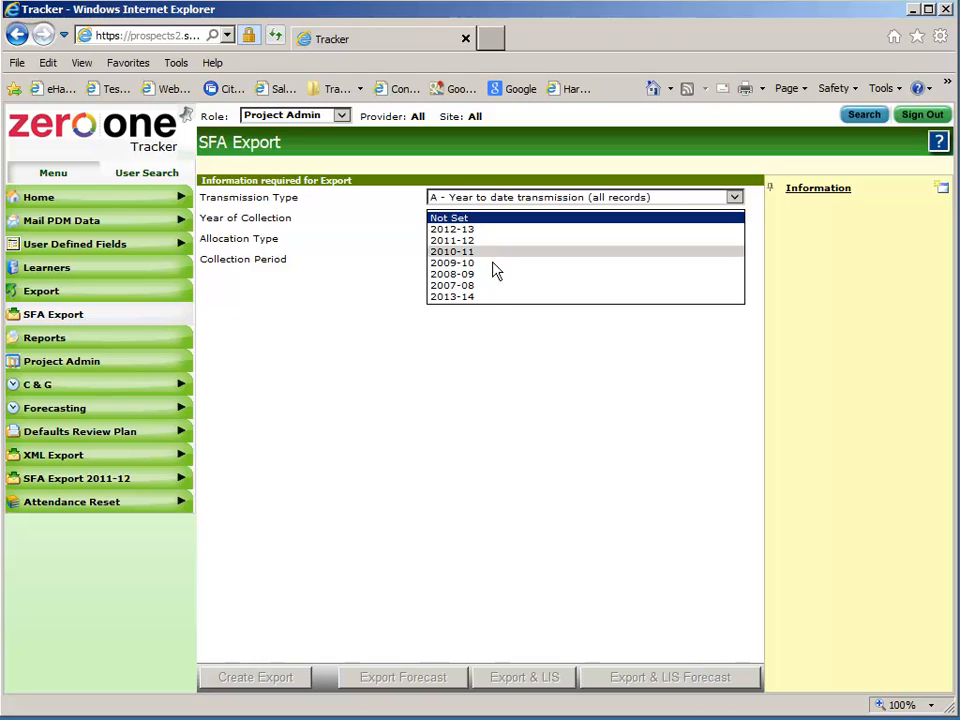
click(497, 296)
click(499, 240)
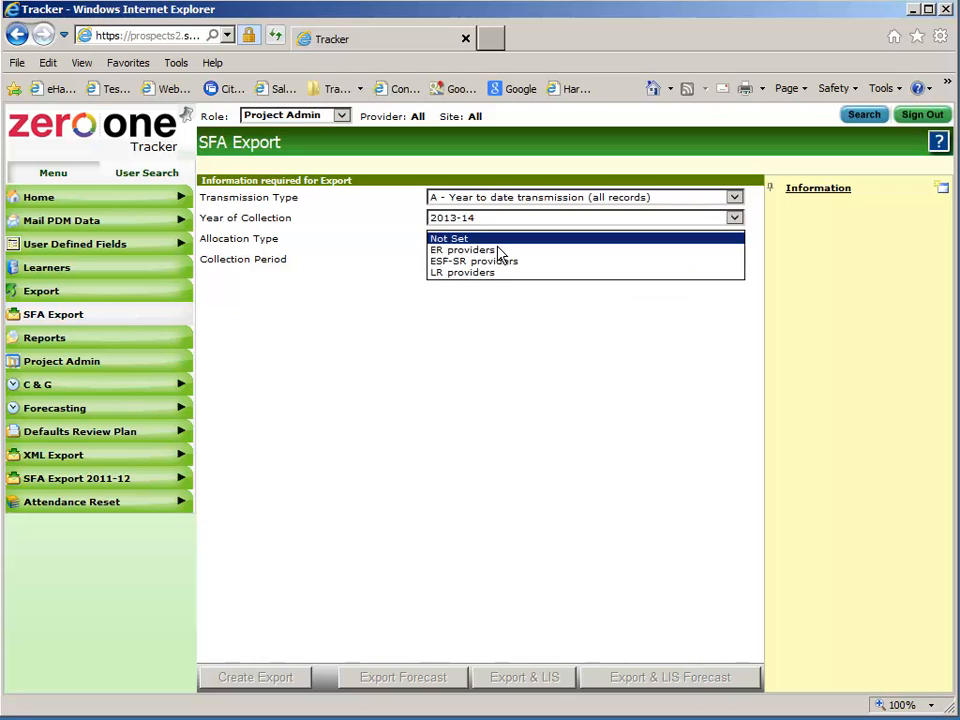
click(492, 252)
click(491, 262)
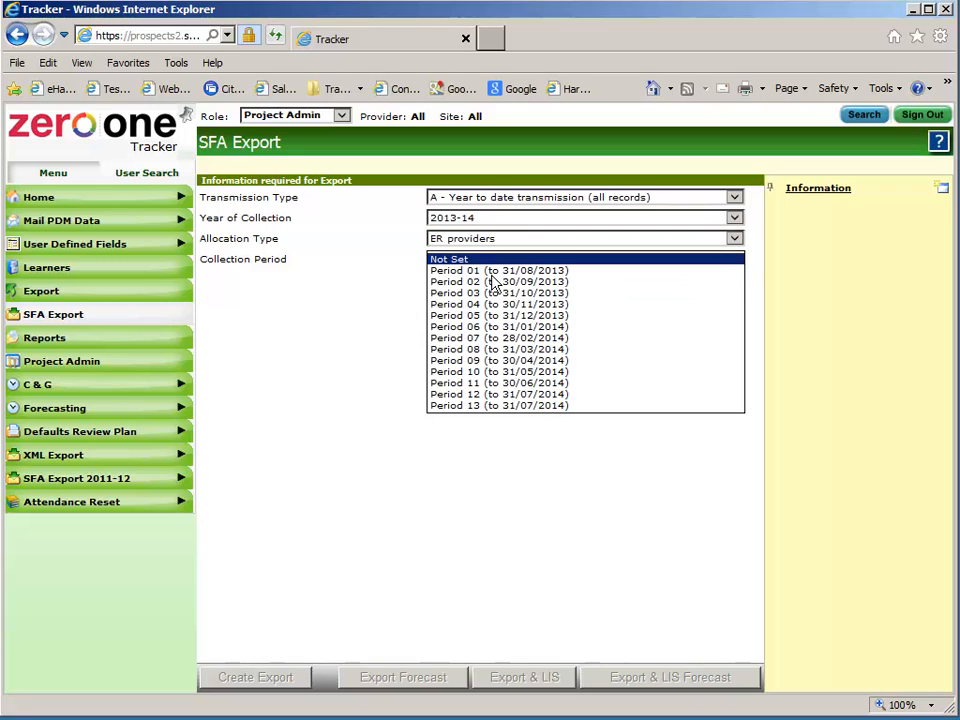
click(493, 293)
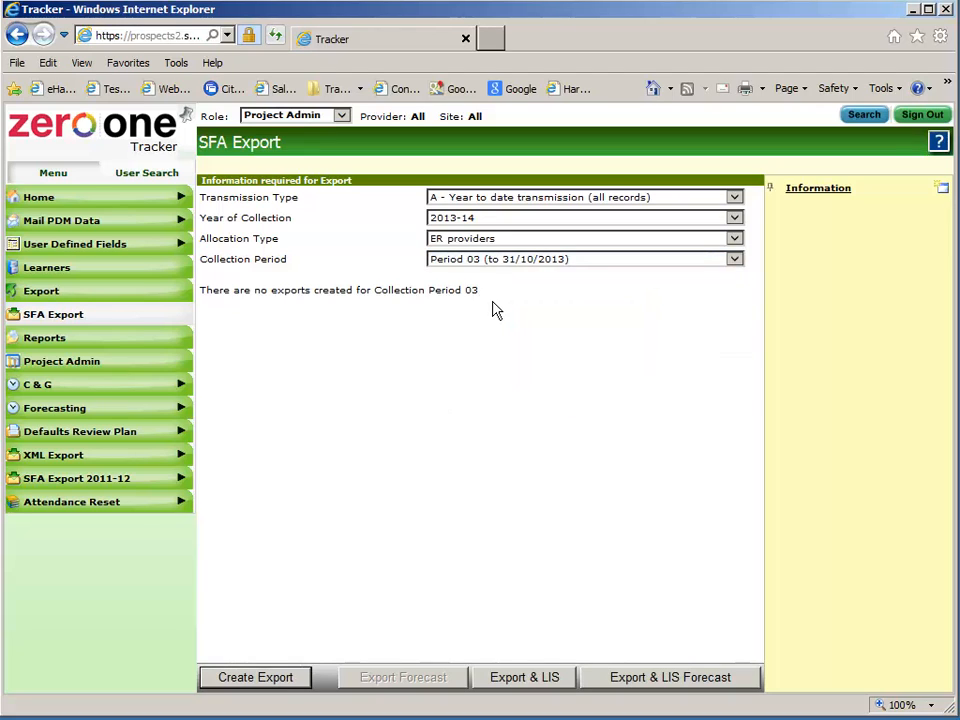
Create the Period 03 ILR export, confirm its 02/10/2013 creation date, and return Home
click(270, 689)
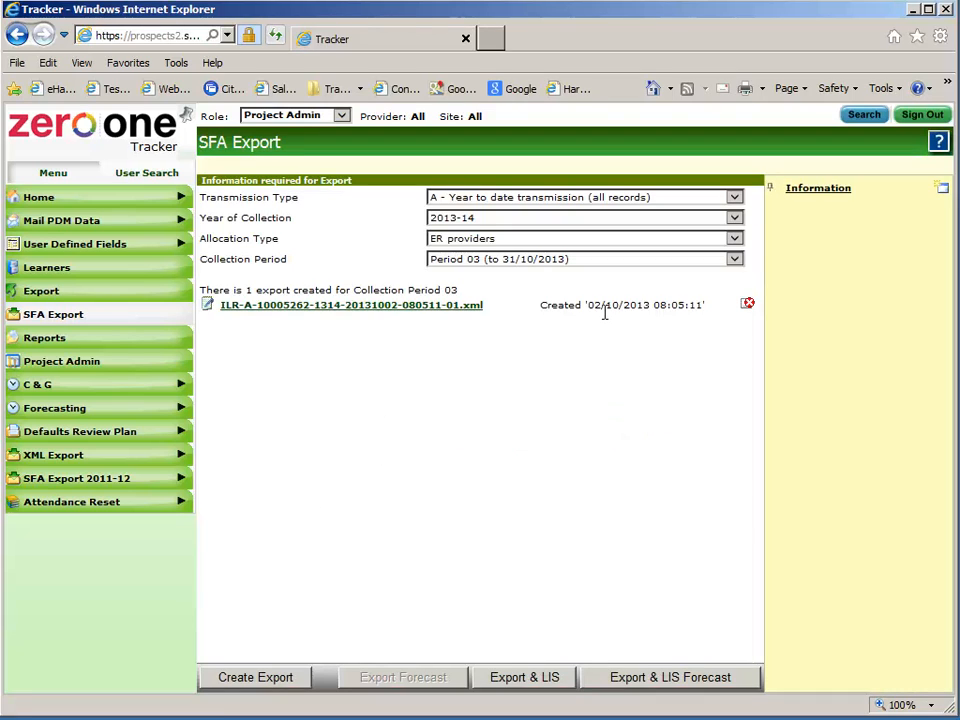
drag(587, 306, 667, 308)
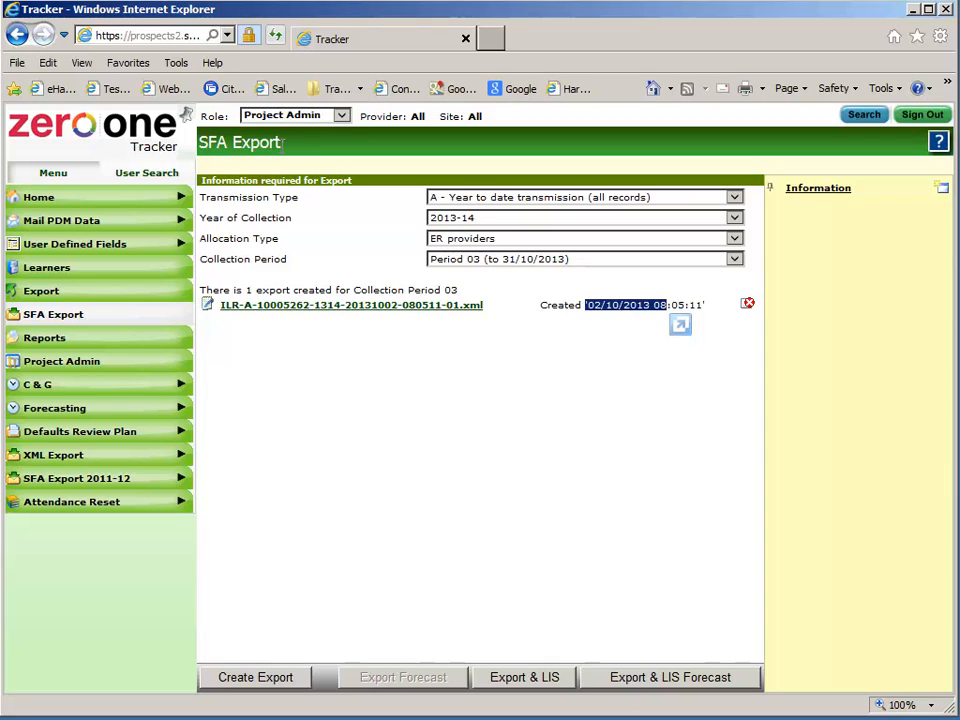
click(107, 205)
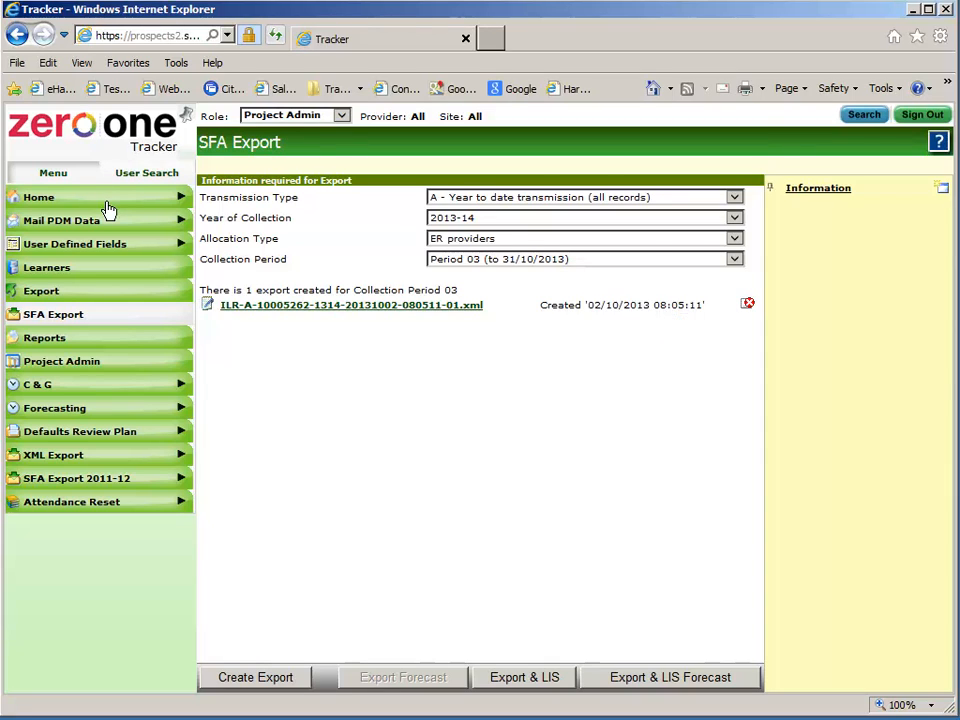